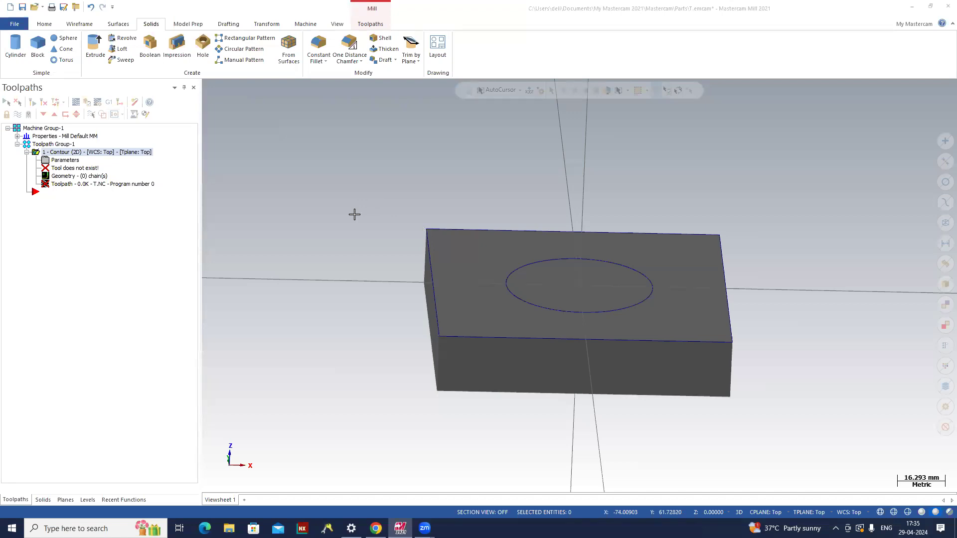
# - Extrude the circle on the block's top face 20 mm upward as a separate solid body
pyautogui.moveTo(387, 171); pyautogui.dragTo(381, 179, button='middle')
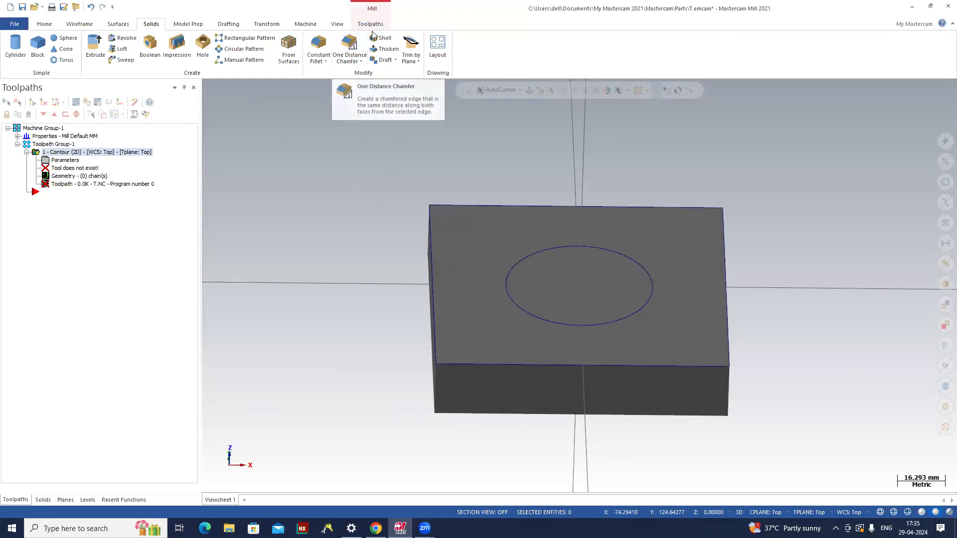
pyautogui.moveTo(335, 218); pyautogui.dragTo(279, 174, button='middle')
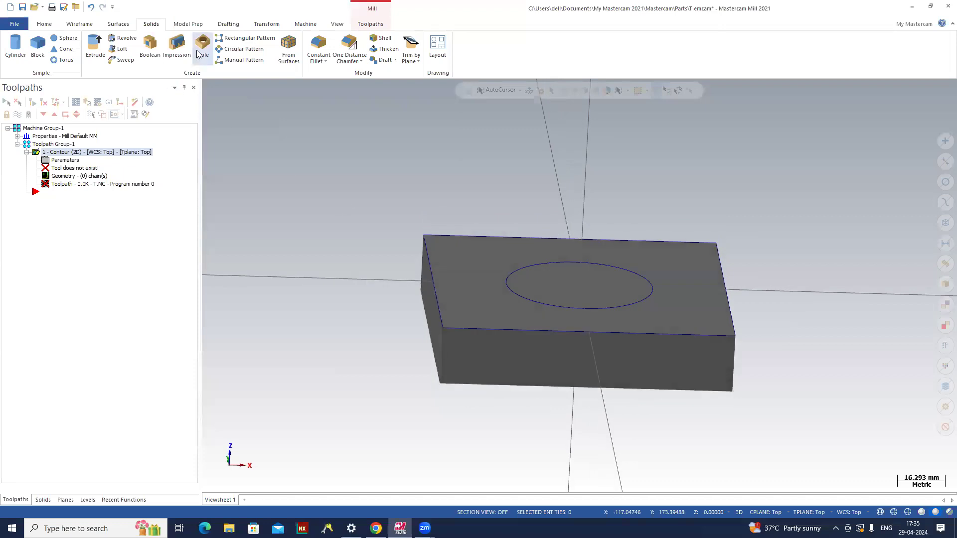
pyautogui.moveTo(335, 252); pyautogui.dragTo(459, 263, button='middle')
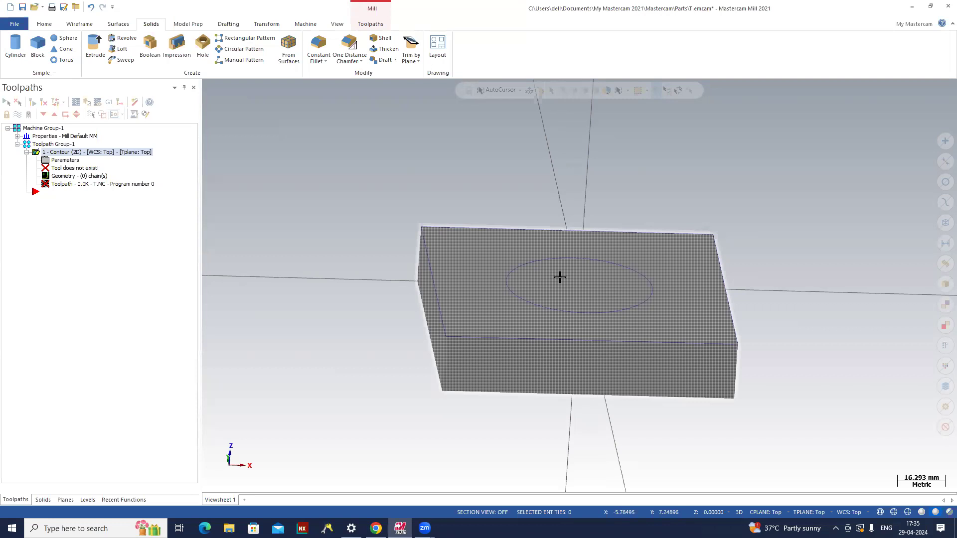
pyautogui.click(94, 47)
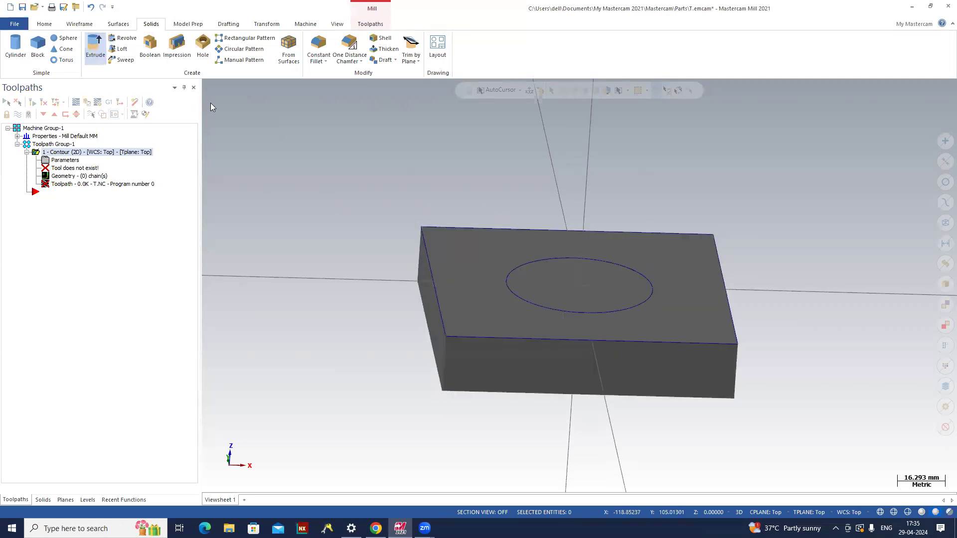
pyautogui.click(523, 271)
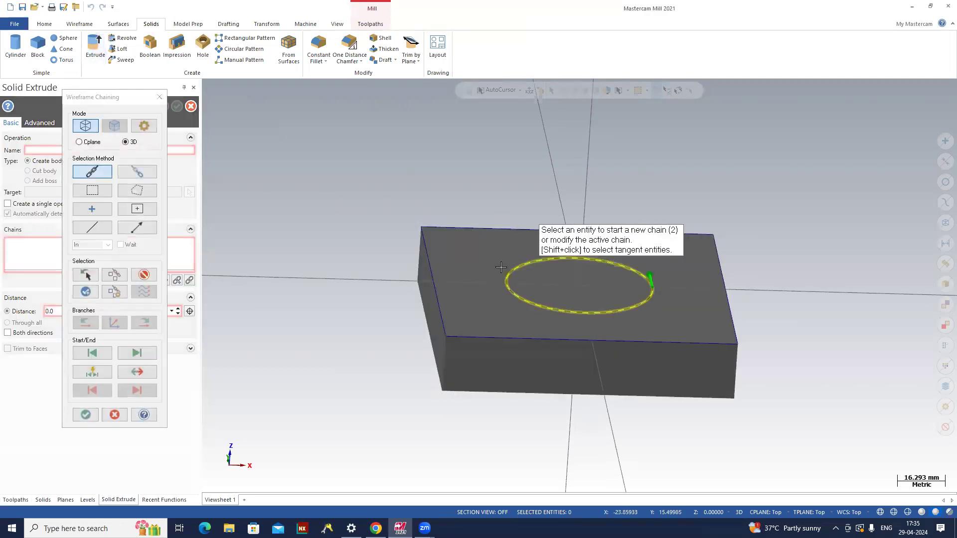
pyautogui.click(85, 413)
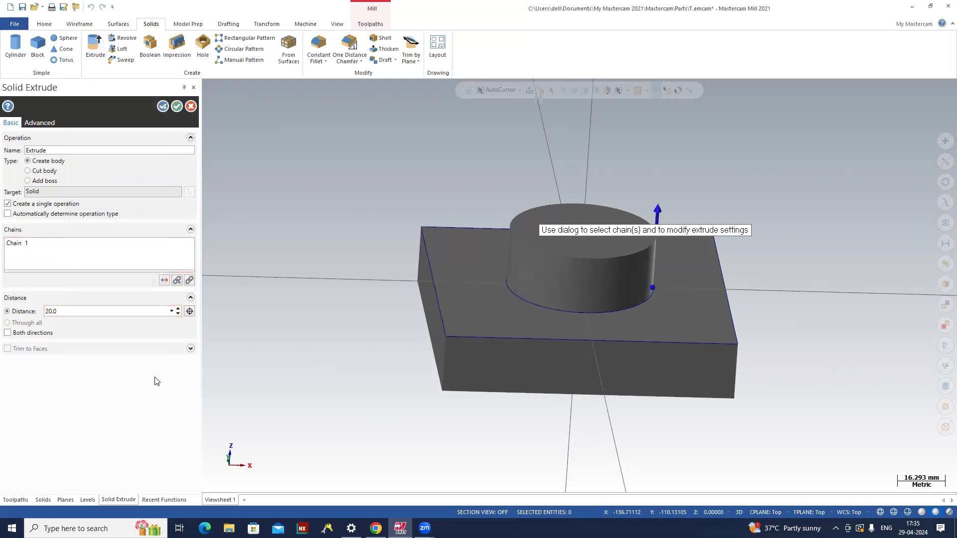
pyautogui.click(176, 106)
# - Examine the extruded cylinder and the rectangular block from several angles and distances
pyautogui.moveTo(326, 433); pyautogui.dragTo(337, 417, button='middle')
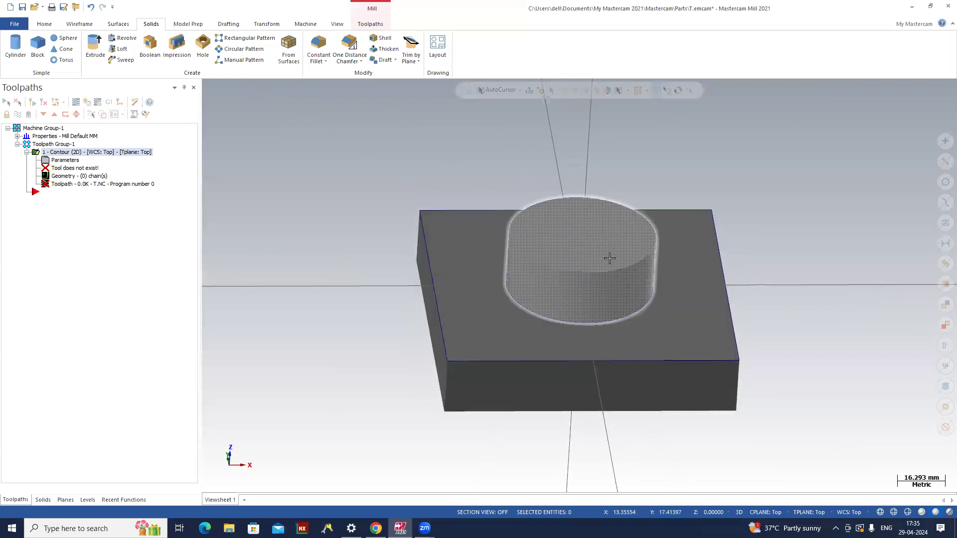
pyautogui.moveTo(590, 291); pyautogui.dragTo(595, 299, button='middle')
pyautogui.scroll(3, 595, 299)
pyautogui.moveTo(805, 346); pyautogui.dragTo(648, 289, button='middle')
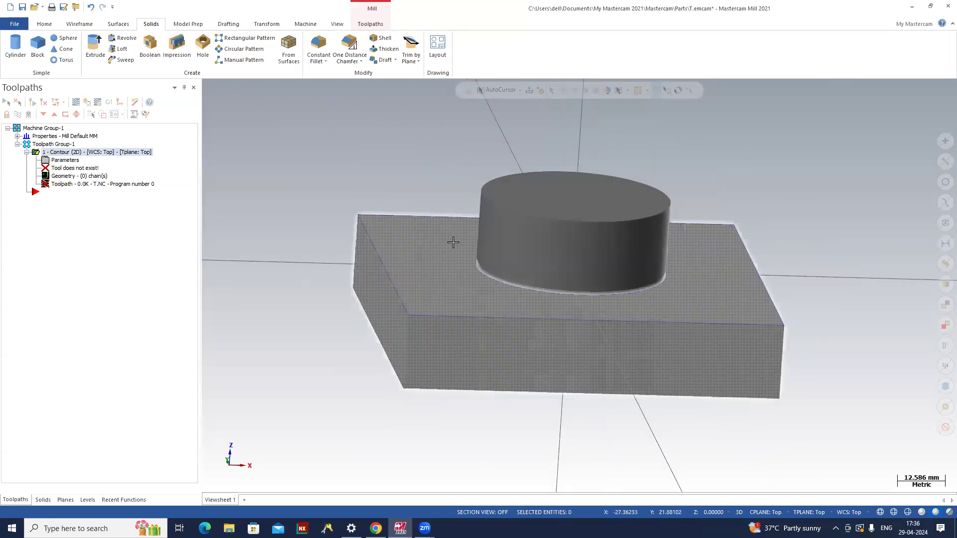
pyautogui.moveTo(698, 382); pyautogui.dragTo(788, 406, button='middle')
pyautogui.moveTo(800, 366)
pyautogui.mouseDown(button='middle')
pyautogui.moveTo(772, 376)
pyautogui.moveTo(796, 391)
pyautogui.moveTo(634, 367)
pyautogui.mouseUp(button='middle')
pyautogui.scroll(-2, 570, 390)
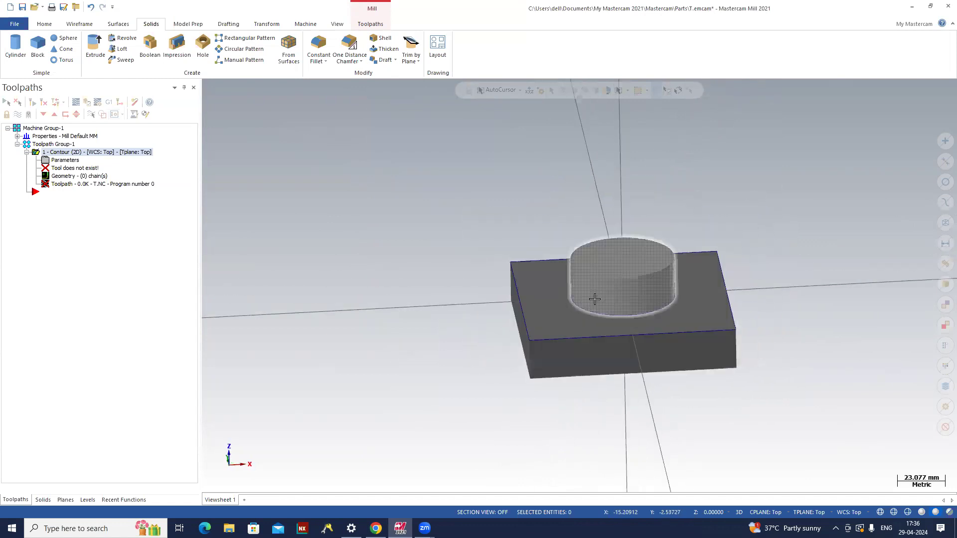
# - Delete the cylinder and block solids, leaving only the rectangle and circle wireframe, and return to the Top view
pyautogui.click(619, 293)
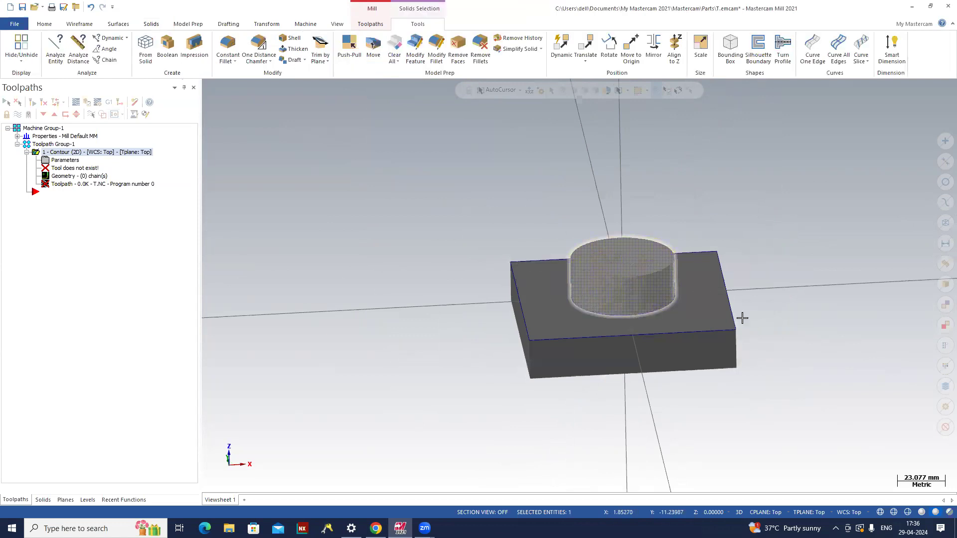
pyautogui.press('Delete')
pyautogui.click(707, 351)
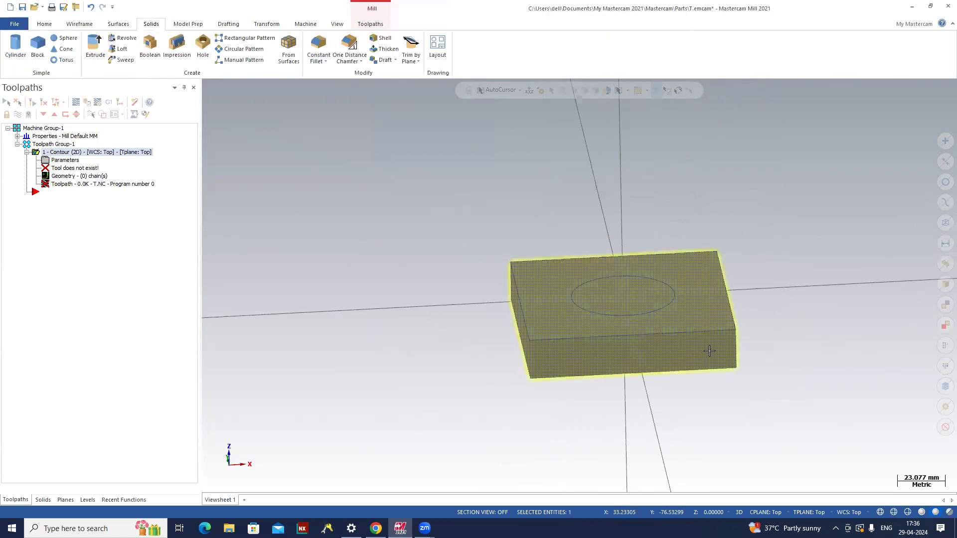
pyautogui.press('Delete')
pyautogui.moveTo(807, 344); pyautogui.dragTo(797, 348, button='middle')
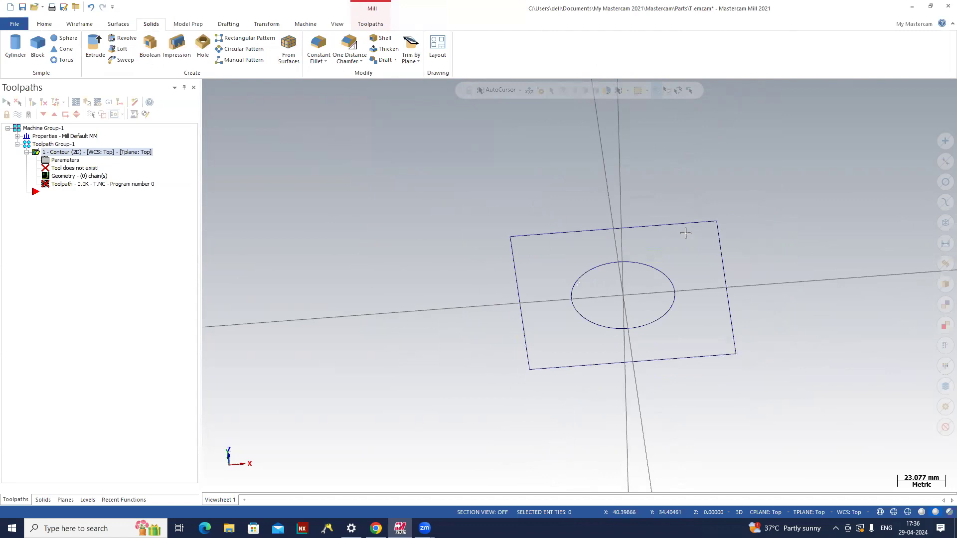
pyautogui.rightClick(802, 181)
pyautogui.click(832, 231)
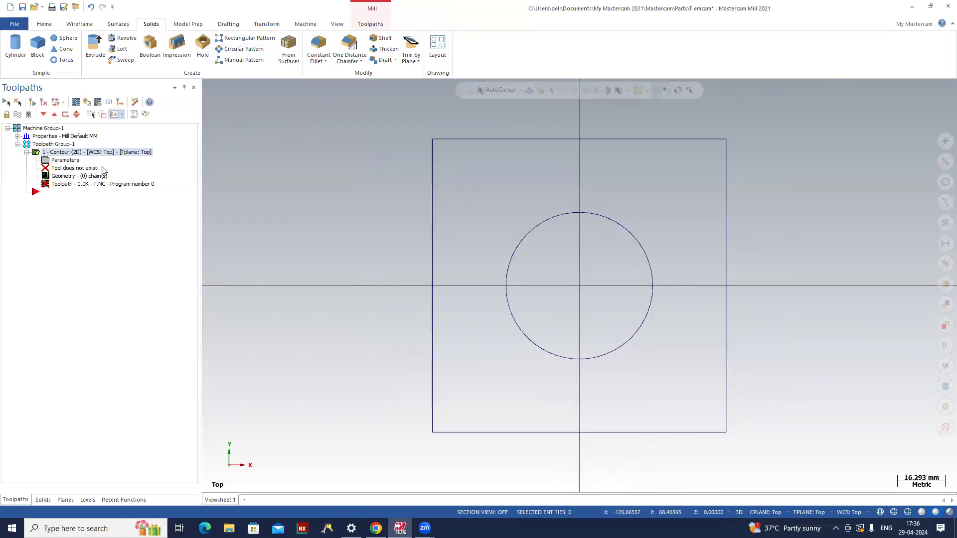
# - Delete the existing 2D Contour operation from Toolpath Group-1
pyautogui.rightClick(56, 145)
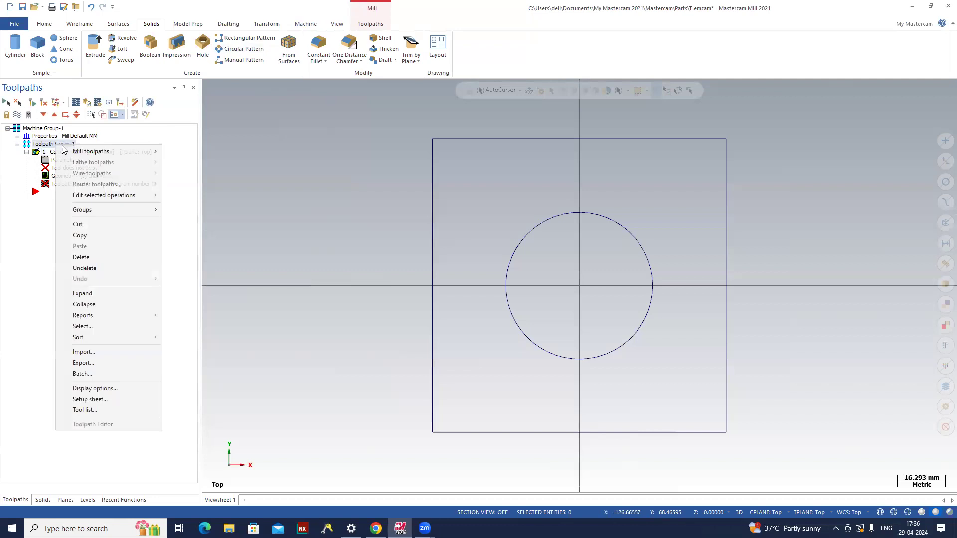
pyautogui.click(101, 258)
pyautogui.click(510, 298)
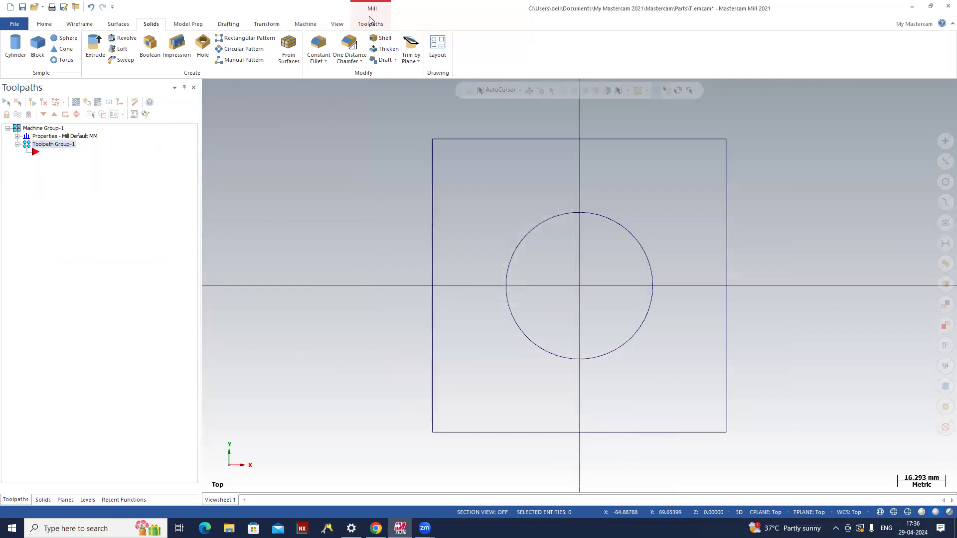
# - Start a 2D Contour toolpath with the circle as its chain geometry
pyautogui.click(370, 24)
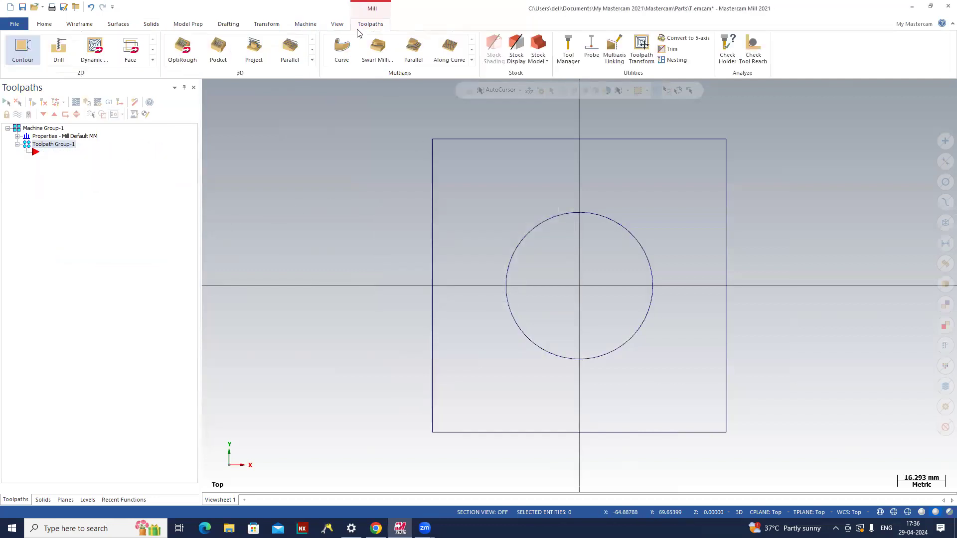
pyautogui.click(22, 47)
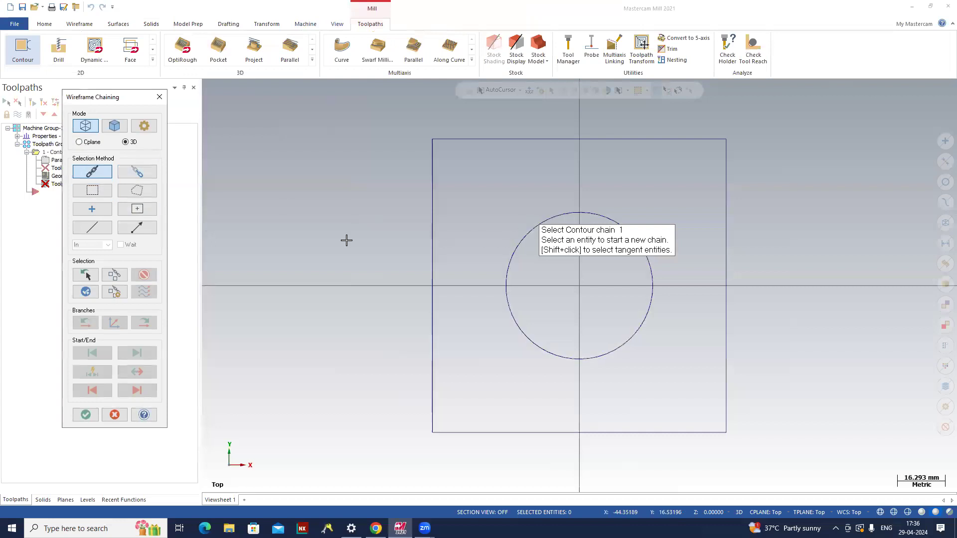
pyautogui.click(534, 230)
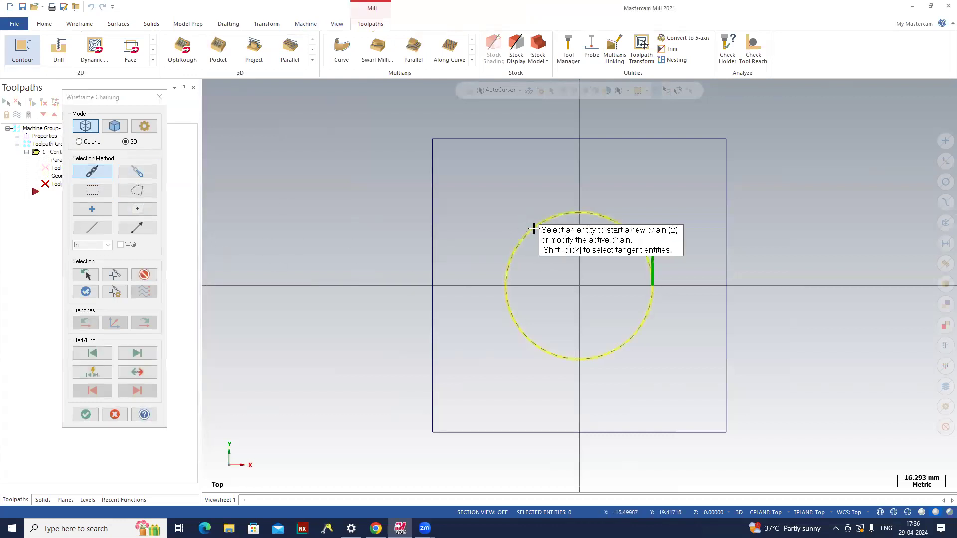
pyautogui.click(85, 415)
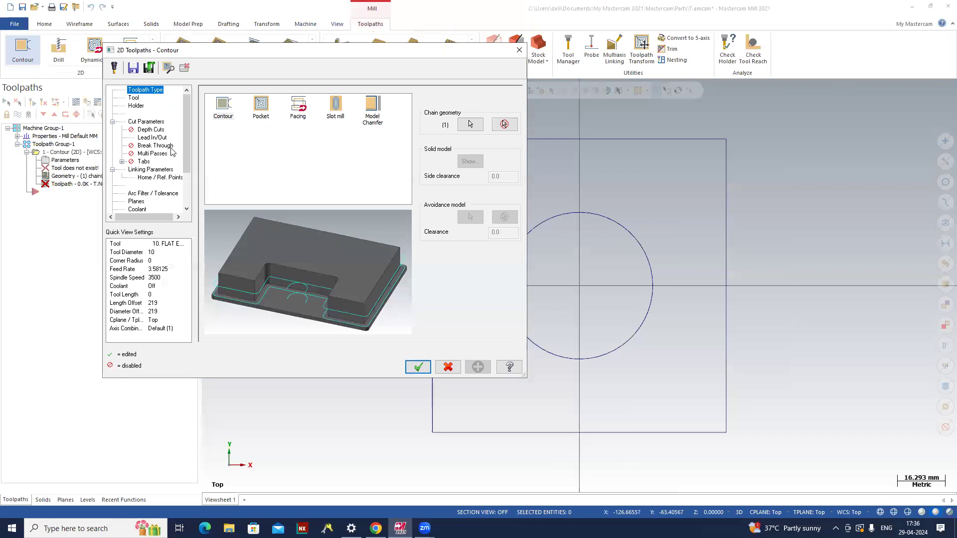
# - Create a flat endmill for the contour with a 10 mm cutting diameter, 75 mm overall length and 25 mm cutting length
pyautogui.click(133, 99)
pyautogui.rightClick(254, 147)
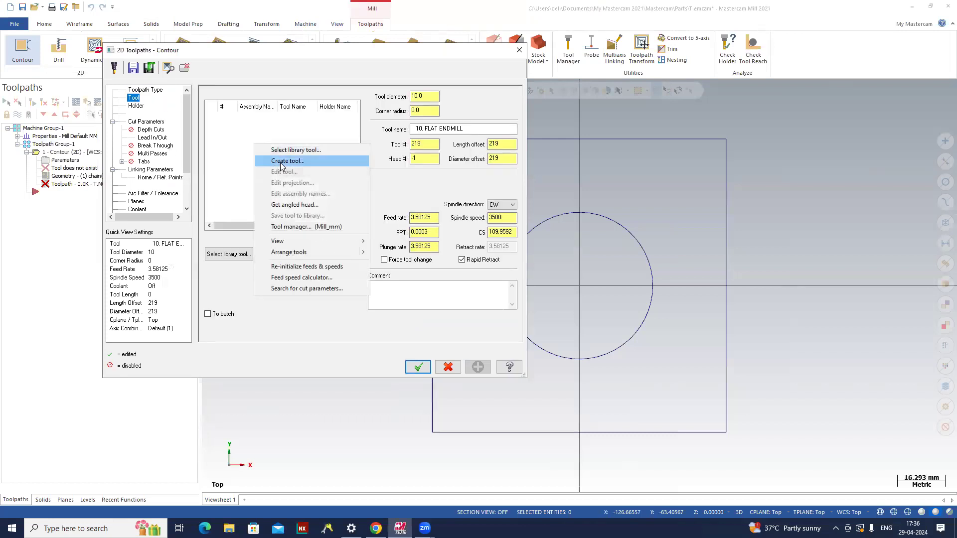
pyautogui.click(282, 164)
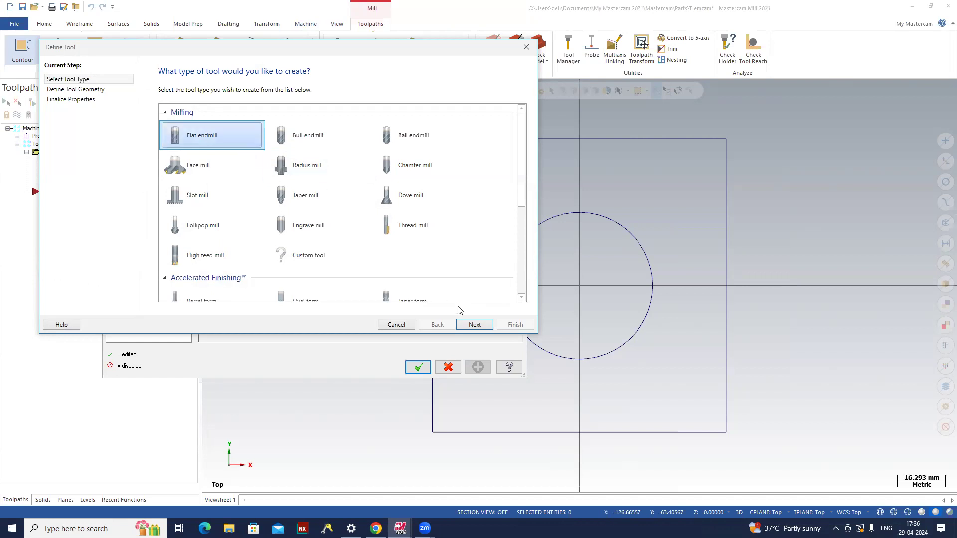
pyautogui.click(473, 324)
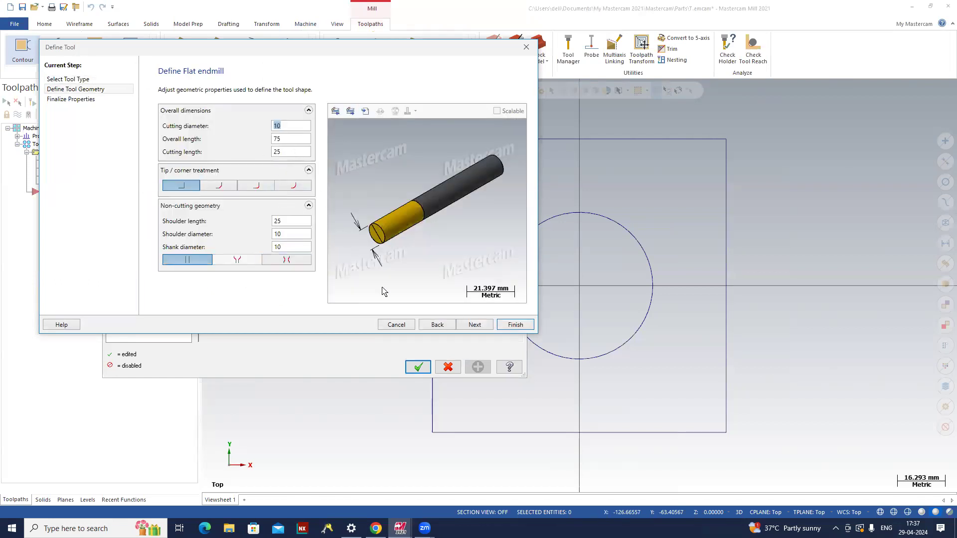
pyautogui.click(515, 325)
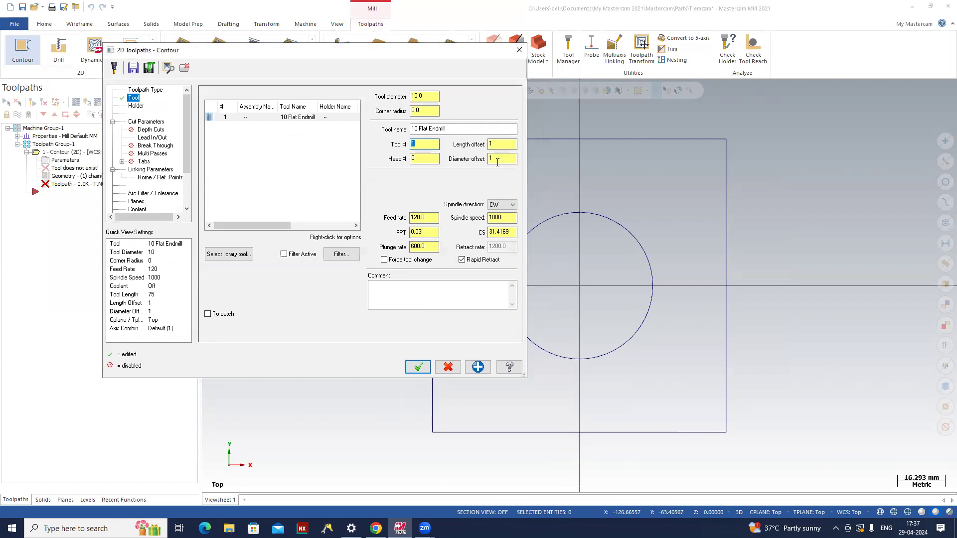
# - Set the endmill's feed rate to 3000 and its spindle speed to 2000, and look at the holder settings
pyautogui.click(429, 217)
pyautogui.write('3000')
pyautogui.click(418, 251)
pyautogui.click(511, 217)
pyautogui.write('20')
pyautogui.click(136, 106)
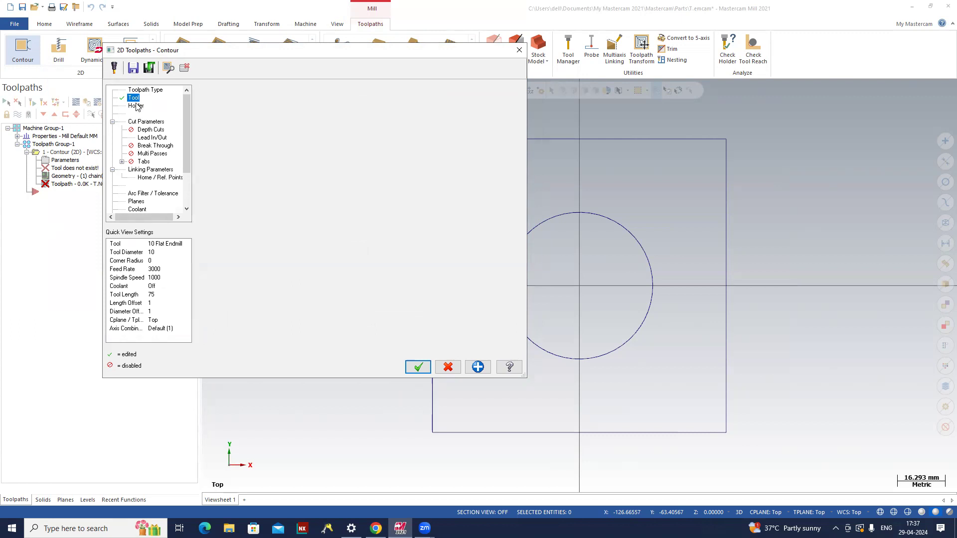
# - Set the contour's stock to leave to 1 mm on the walls and 1 mm on the floors
pyautogui.click(144, 122)
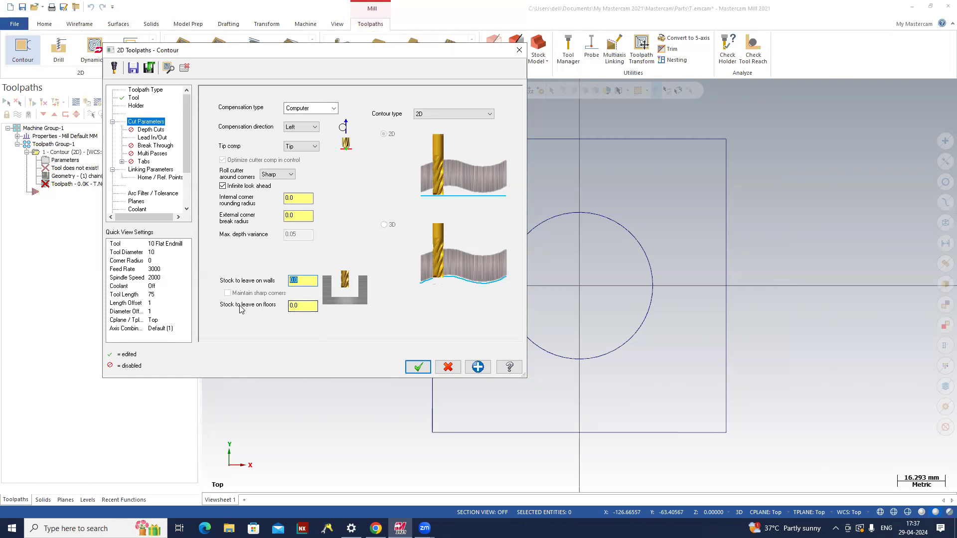
pyautogui.press('Tab')
pyautogui.hotkey('shift', 'Tab')
pyautogui.write('2')
pyautogui.press('Tab')
pyautogui.write('1')
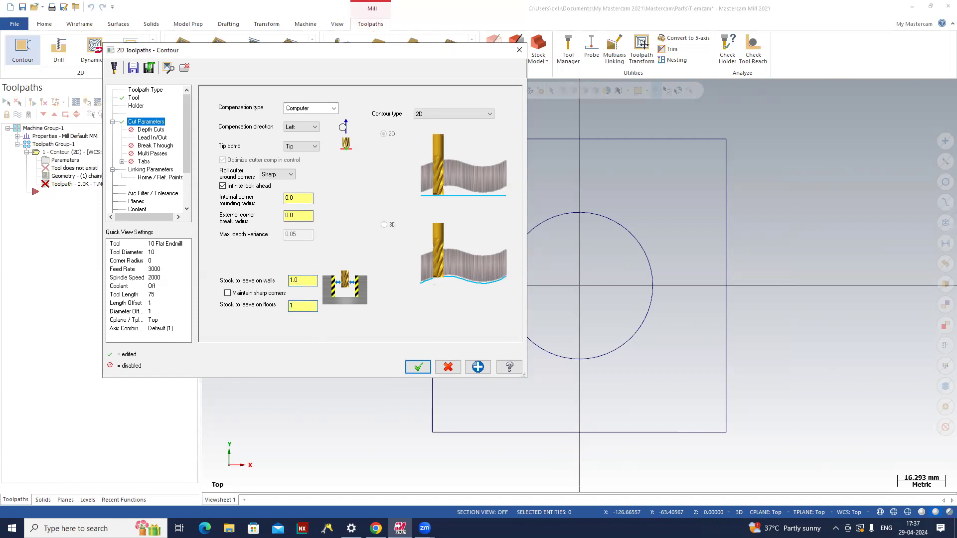
pyautogui.click(301, 214)
# - Enable depth cuts with a max rough step of 1.0, 1 finish cut and a finish step of 0.5
pyautogui.click(146, 129)
pyautogui.click(264, 120)
pyautogui.press('Tab')
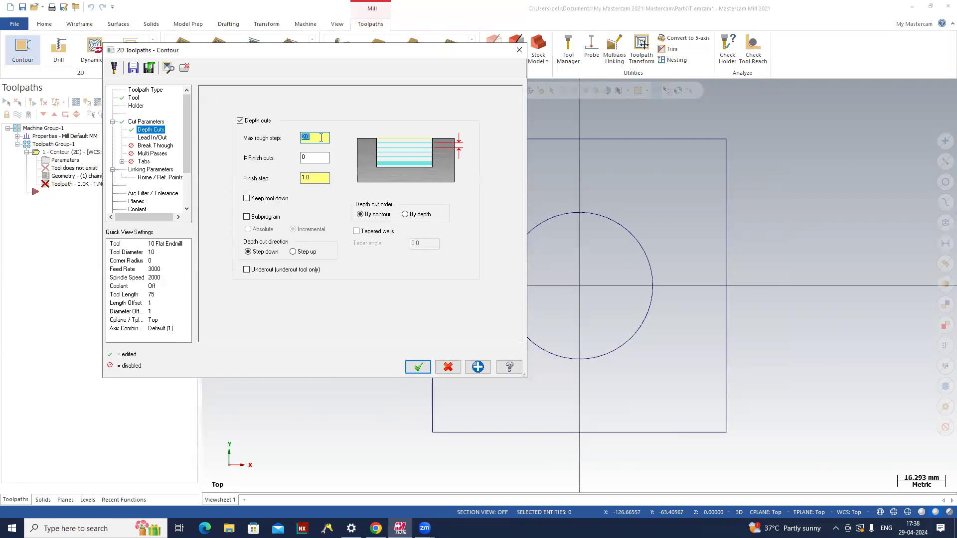
pyautogui.press('Tab')
pyautogui.doubleClick(321, 180)
pyautogui.write('0.5')
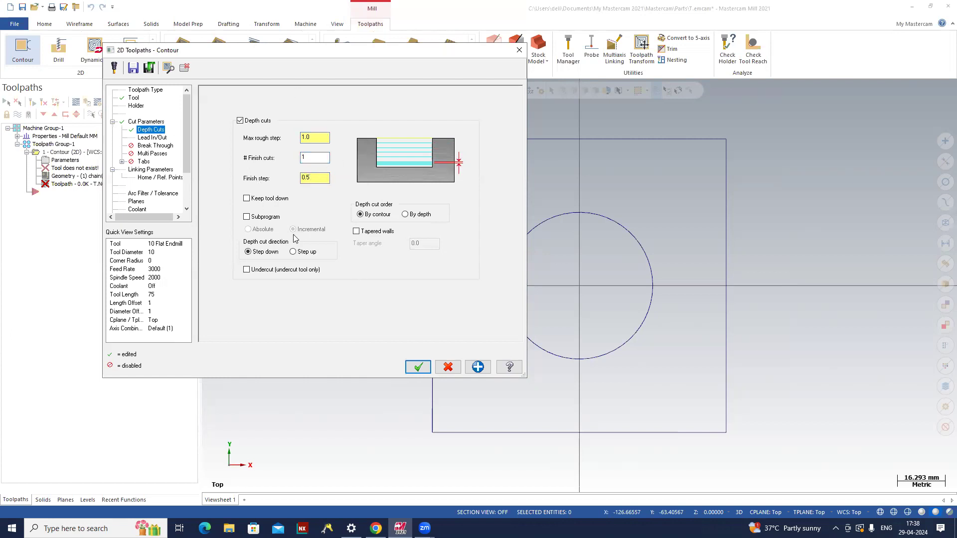
# - Look over the lead in/out settings and enable Break Through for the contour
pyautogui.click(156, 140)
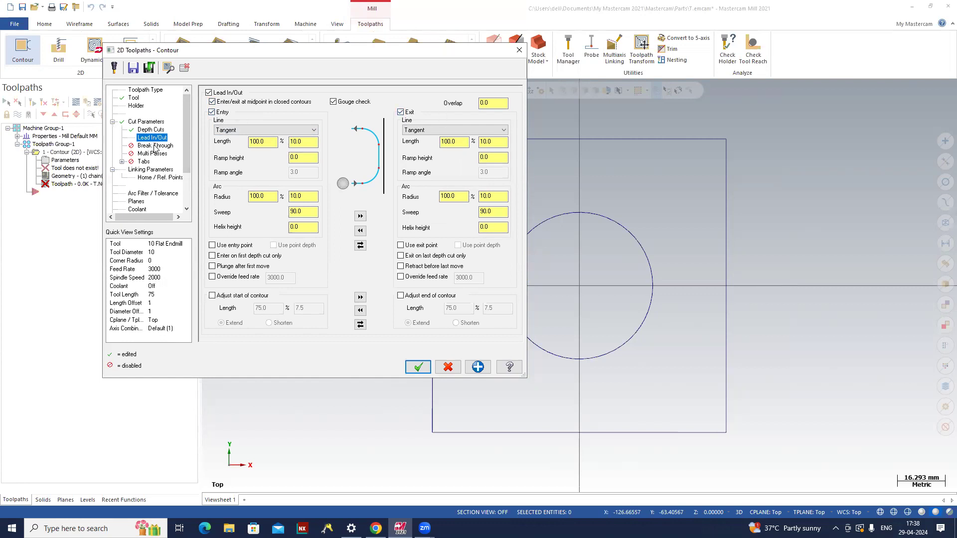
pyautogui.click(155, 146)
pyautogui.click(256, 121)
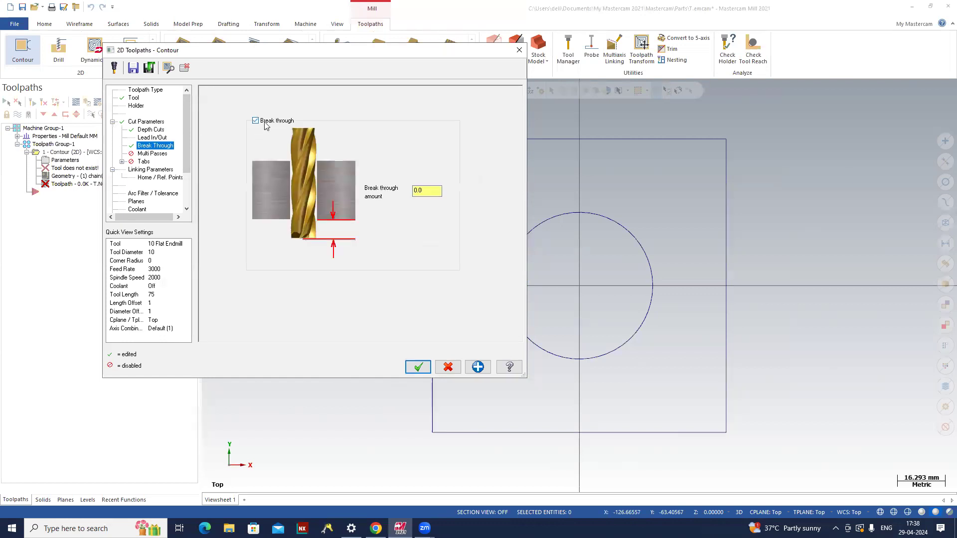
# - Enable multi passes with 3 rough passes at 5.0 spacing and 1 finish pass at 0.5 spacing
pyautogui.click(160, 154)
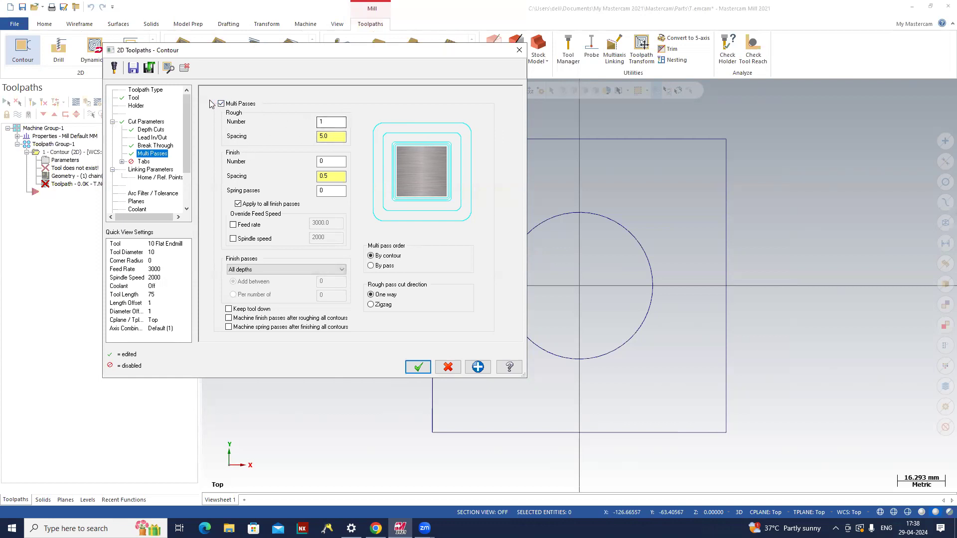
pyautogui.moveTo(334, 123); pyautogui.dragTo(185, 114)
pyautogui.write('3')
pyautogui.press('Tab')
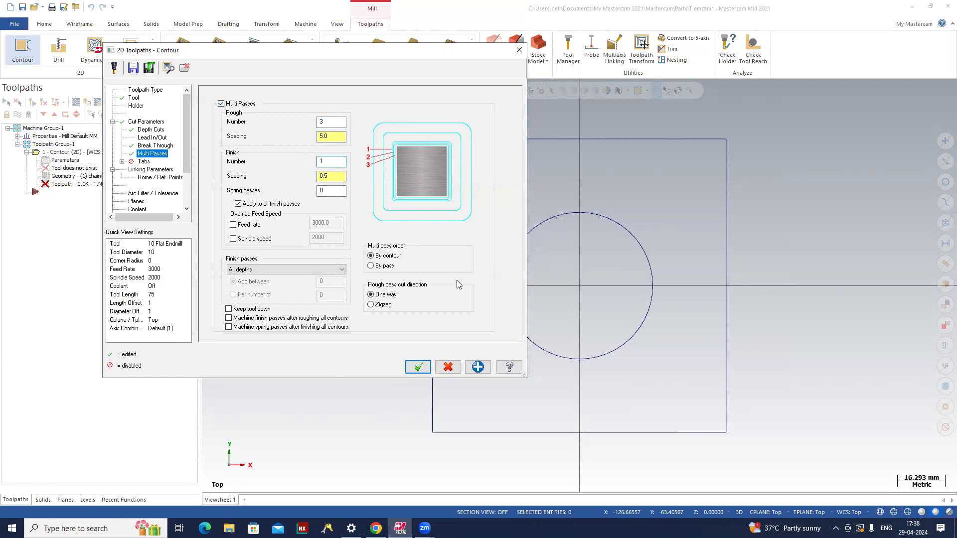
pyautogui.write('1')
pyautogui.moveTo(342, 136); pyautogui.dragTo(298, 133)
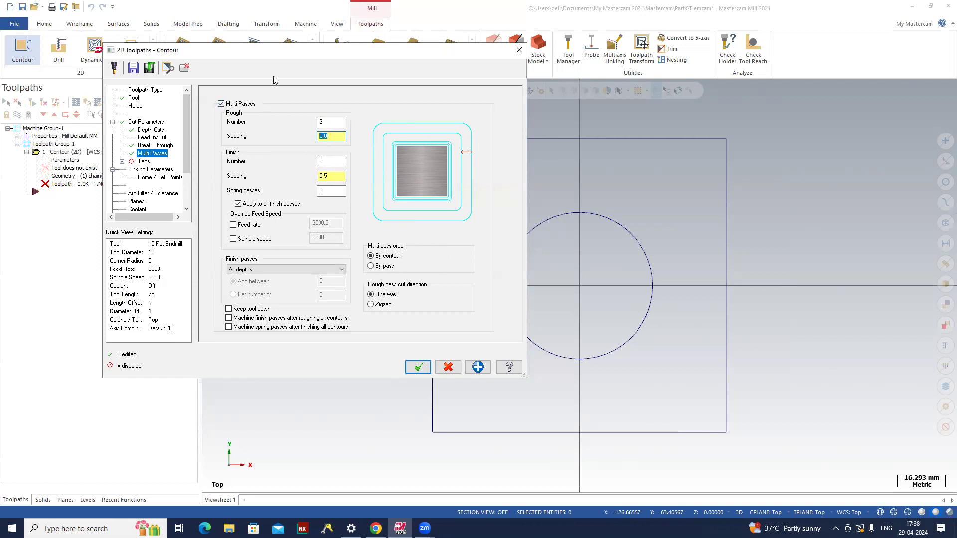
# - Set the contour's linking retract and depth to absolute, enter a depth of -10, and generate the toolpath
pyautogui.click(143, 163)
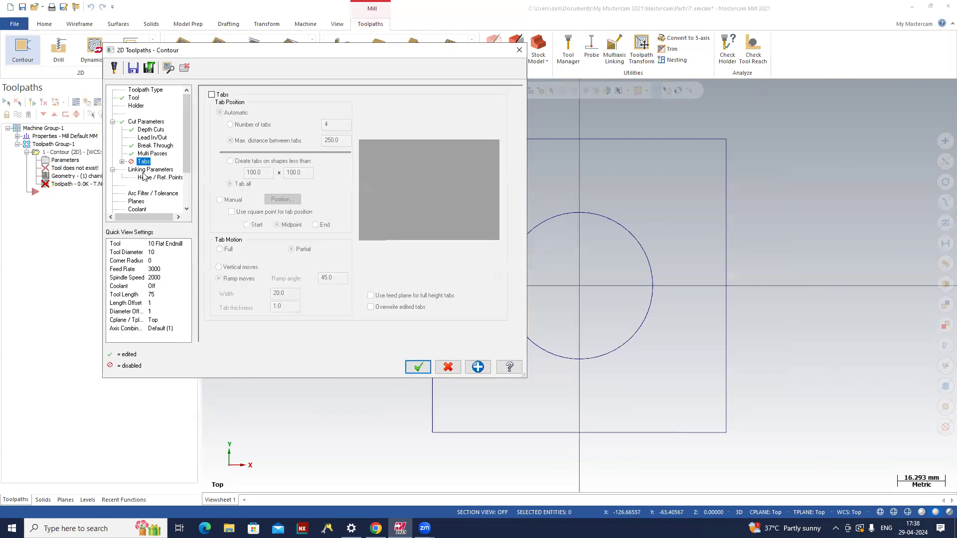
pyautogui.click(147, 170)
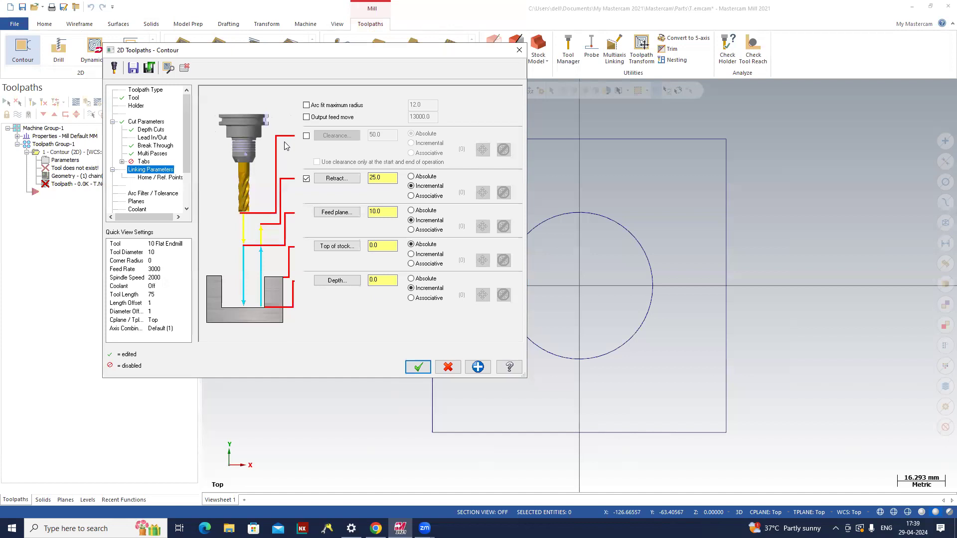
pyautogui.click(423, 178)
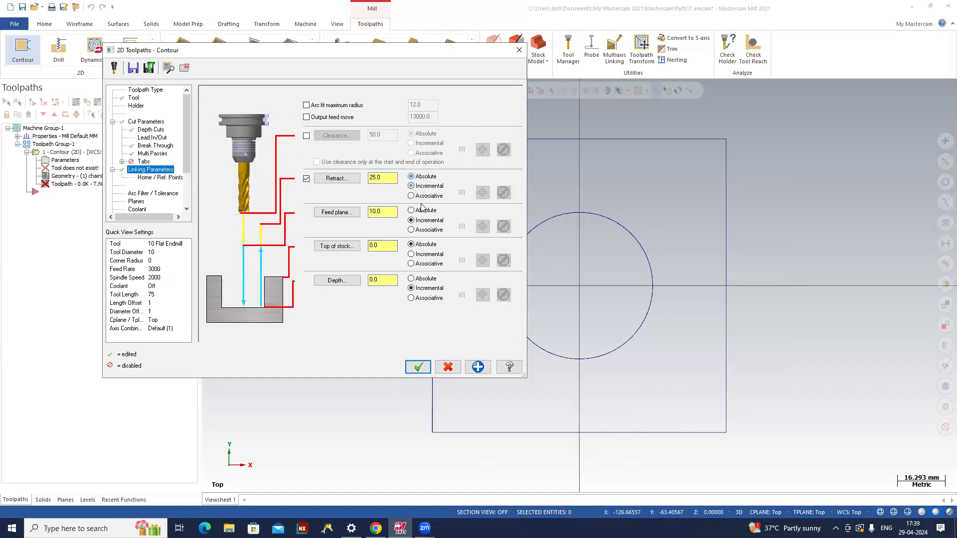
pyautogui.click(417, 279)
pyautogui.write('-10')
pyautogui.click(418, 366)
pyautogui.moveTo(408, 375); pyautogui.dragTo(655, 345, button='middle')
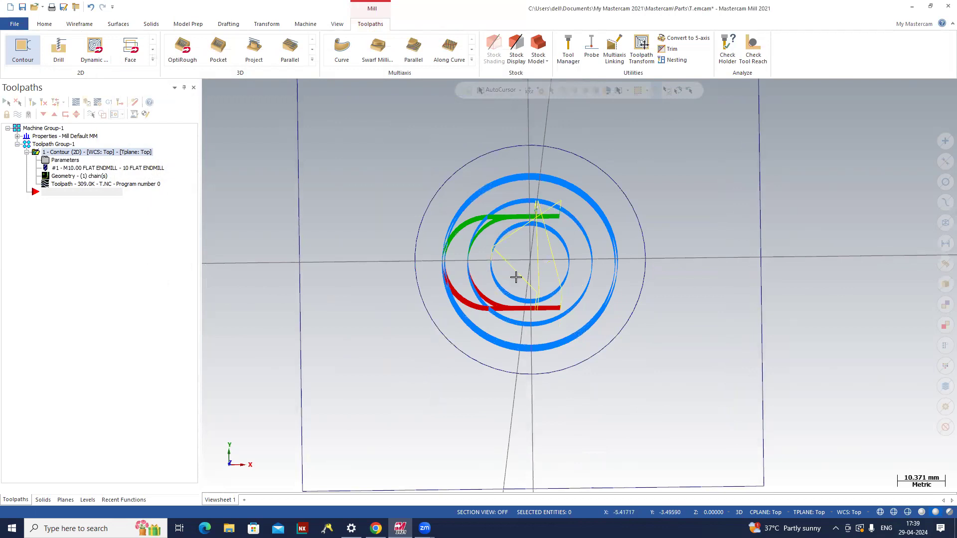
pyautogui.moveTo(572, 305); pyautogui.dragTo(581, 244, button='middle')
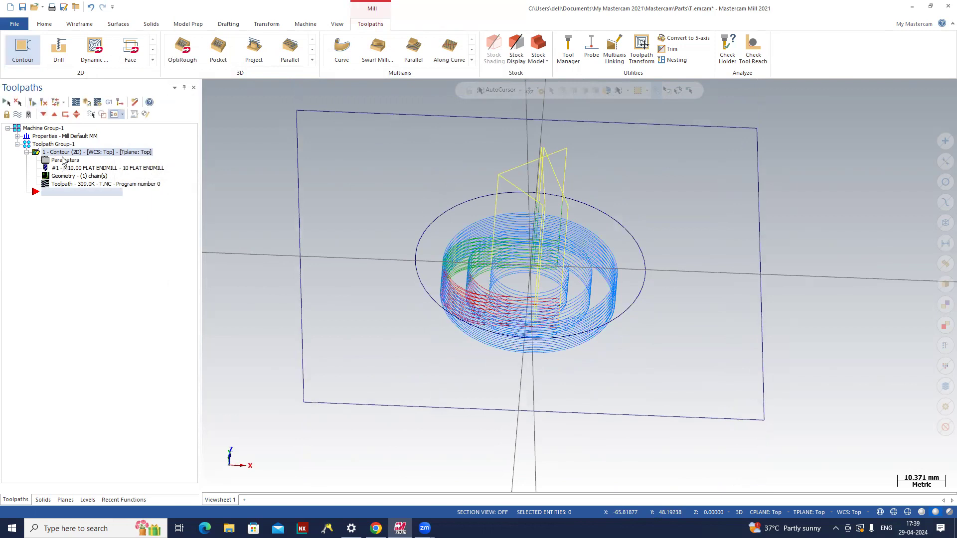
# - Define rectangular stock from two opposite corners of the square and set its Z thickness to 50
pyautogui.click(17, 136)
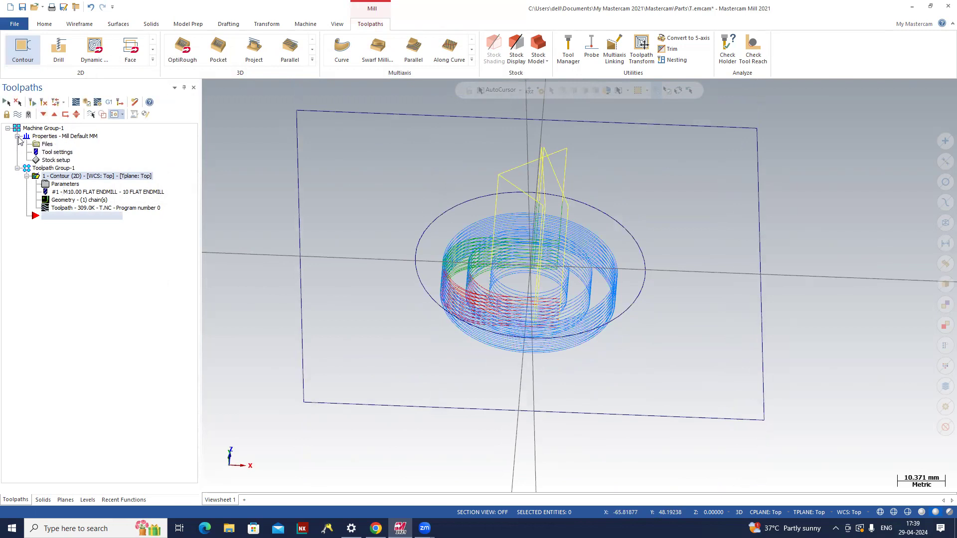
pyautogui.click(55, 160)
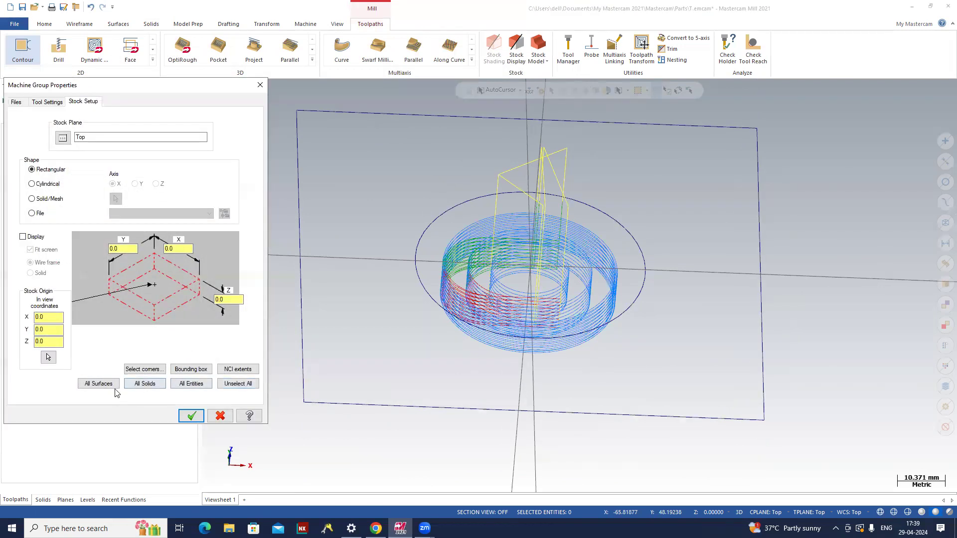
pyautogui.click(144, 368)
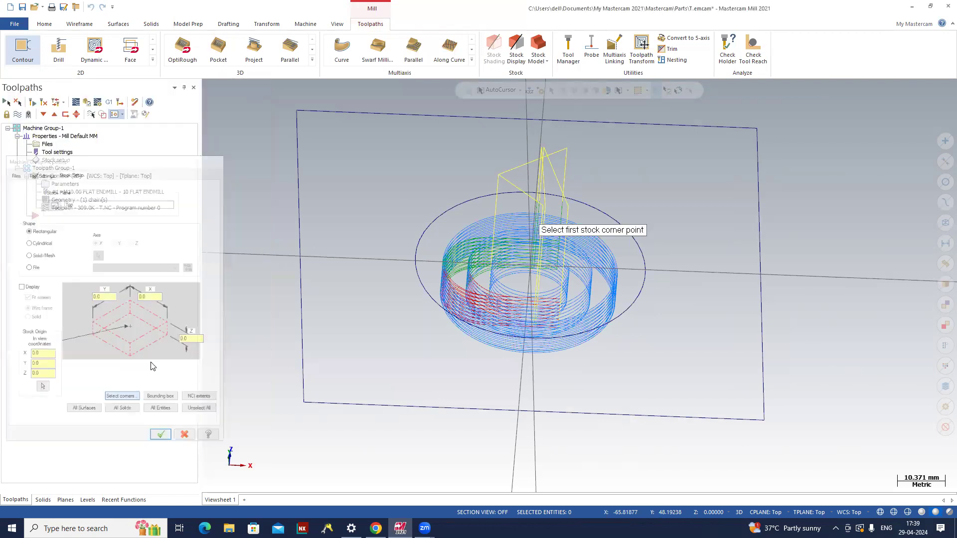
pyautogui.rightClick(278, 279)
pyautogui.click(305, 333)
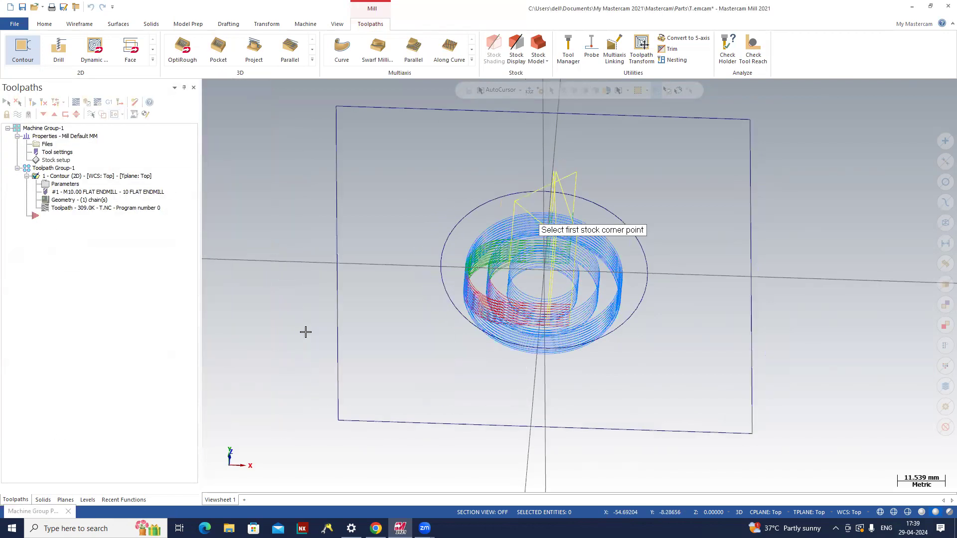
pyautogui.click(432, 432)
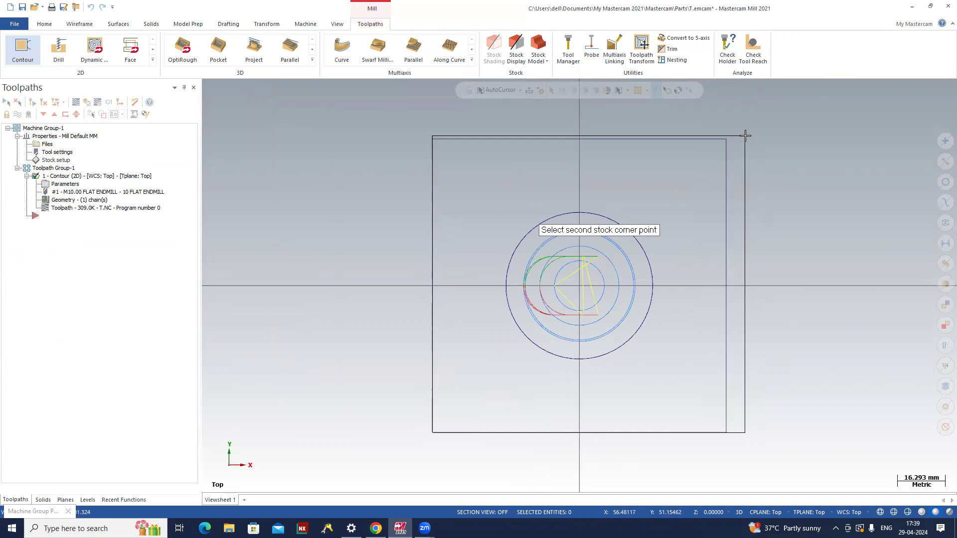
pyautogui.click(731, 140)
pyautogui.click(230, 299)
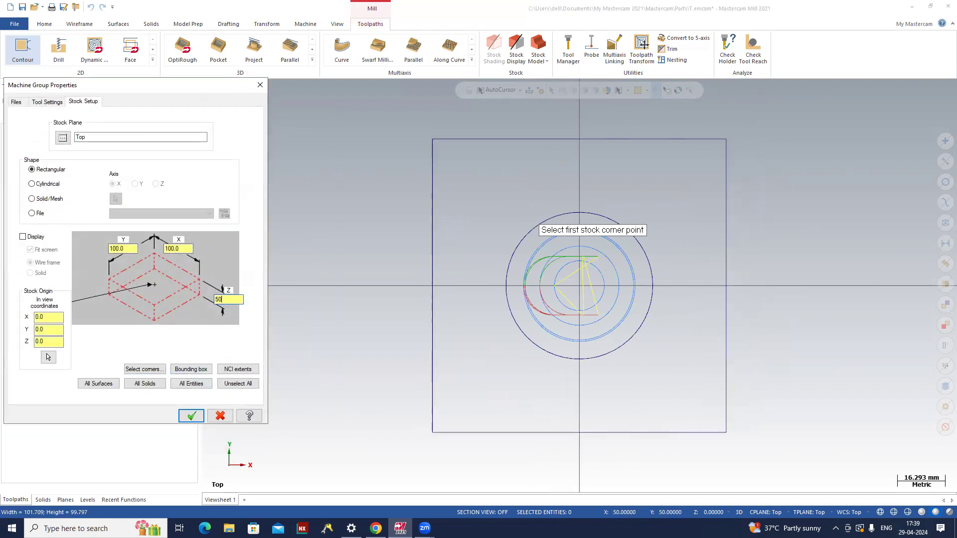
pyautogui.click(198, 413)
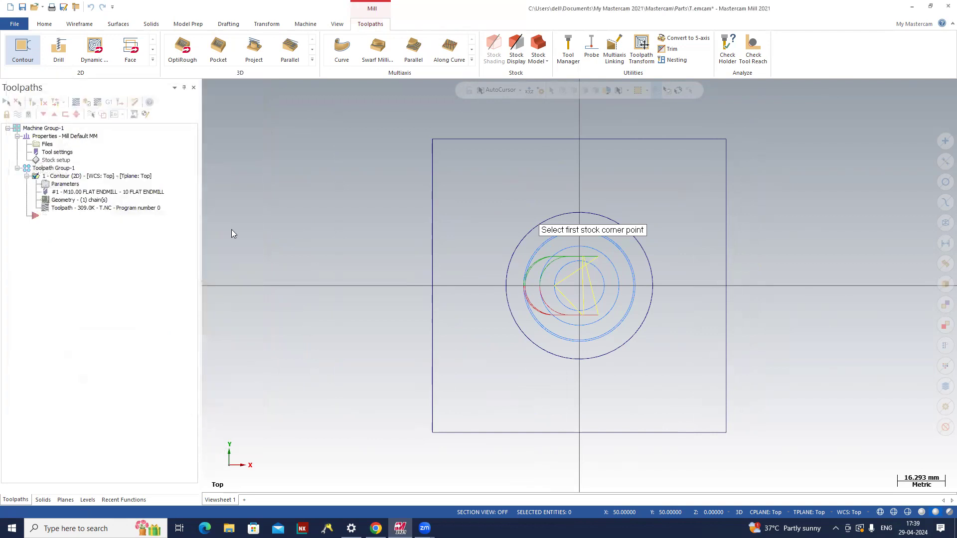
# - Turn on the stock display in the machine group's stock setup
pyautogui.moveTo(471, 262); pyautogui.dragTo(467, 185, button='middle')
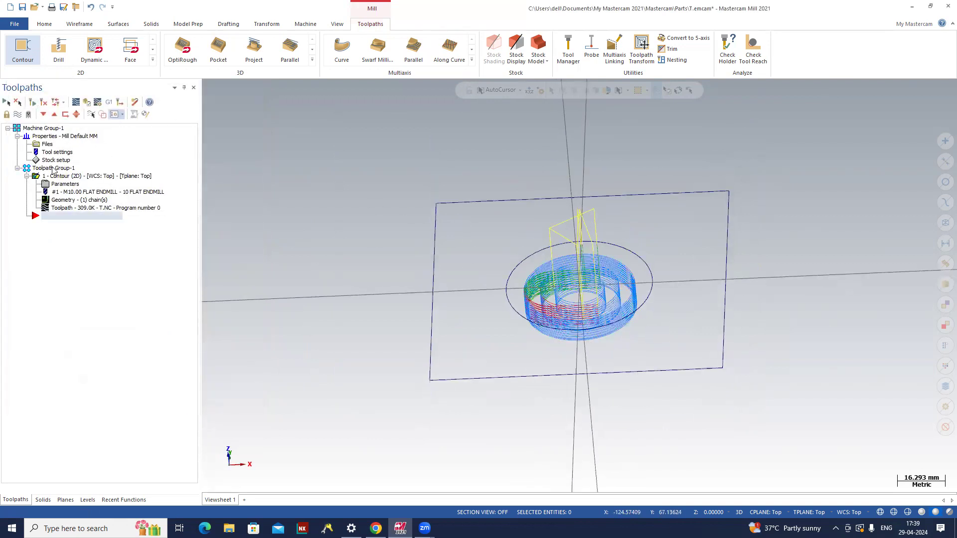
pyautogui.click(58, 160)
pyautogui.click(22, 237)
pyautogui.click(191, 416)
pyautogui.moveTo(387, 389)
pyautogui.mouseDown(button='middle')
pyautogui.moveTo(394, 329)
pyautogui.moveTo(394, 382)
pyautogui.mouseUp(button='middle')
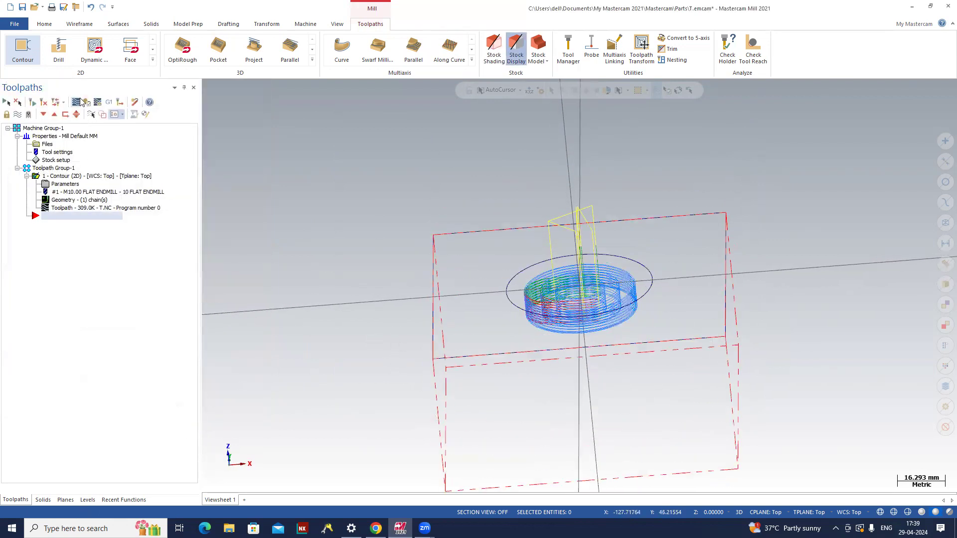
# - Verify the contour toolpath in the simulator, play the full cut, inspect the machined circle and close the simulator
pyautogui.click(86, 102)
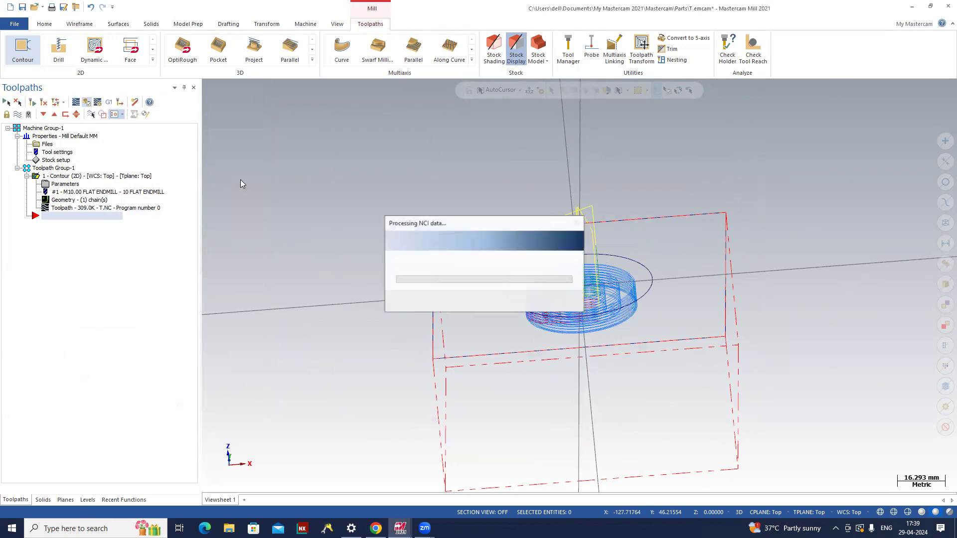
pyautogui.scroll(-1, 330, 246)
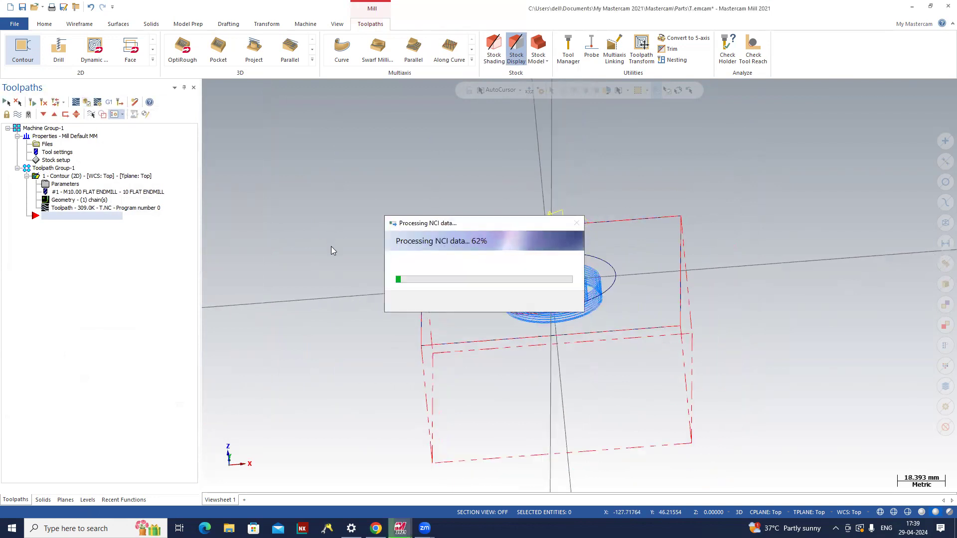
pyautogui.scroll(-3, 330, 246)
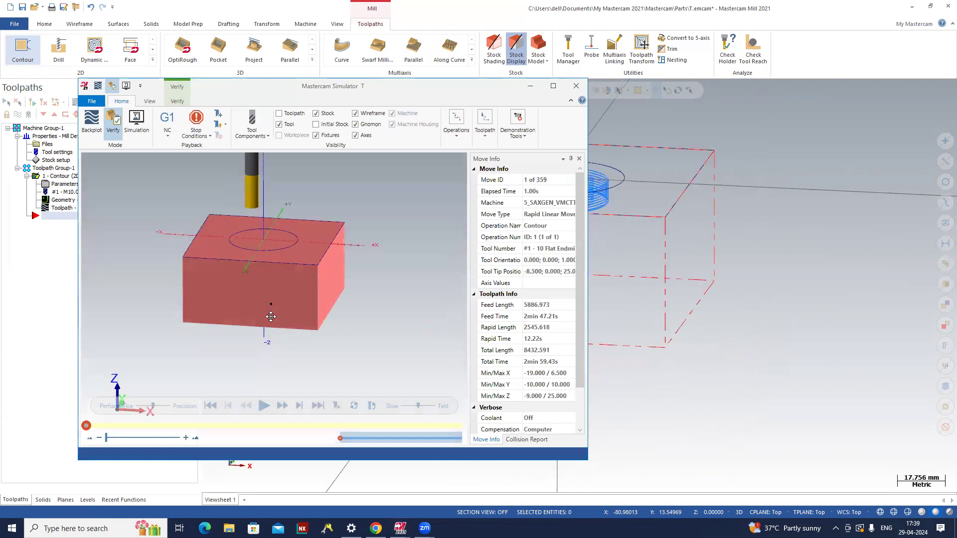
pyautogui.click(264, 406)
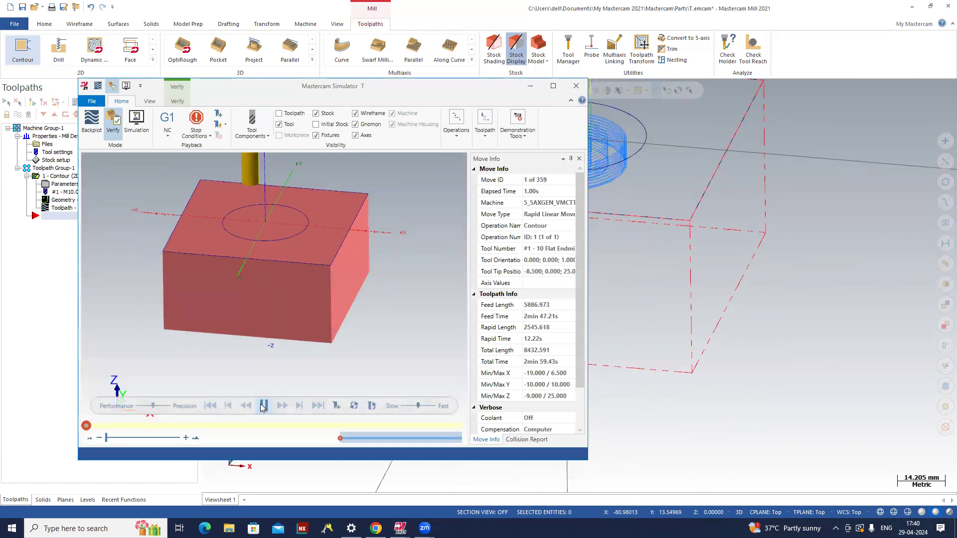
pyautogui.scroll(5, 267, 253)
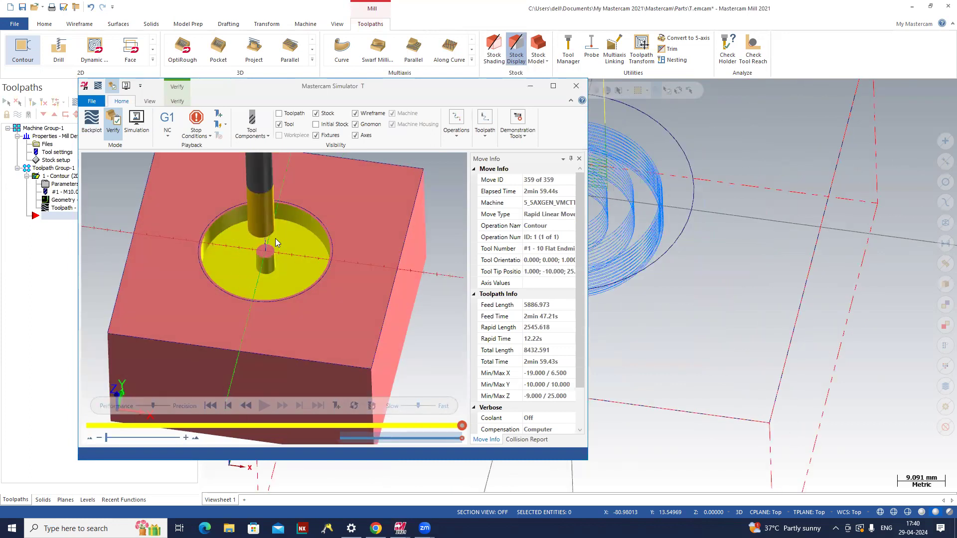
pyautogui.click(576, 85)
pyautogui.scroll(-3, 436, 227)
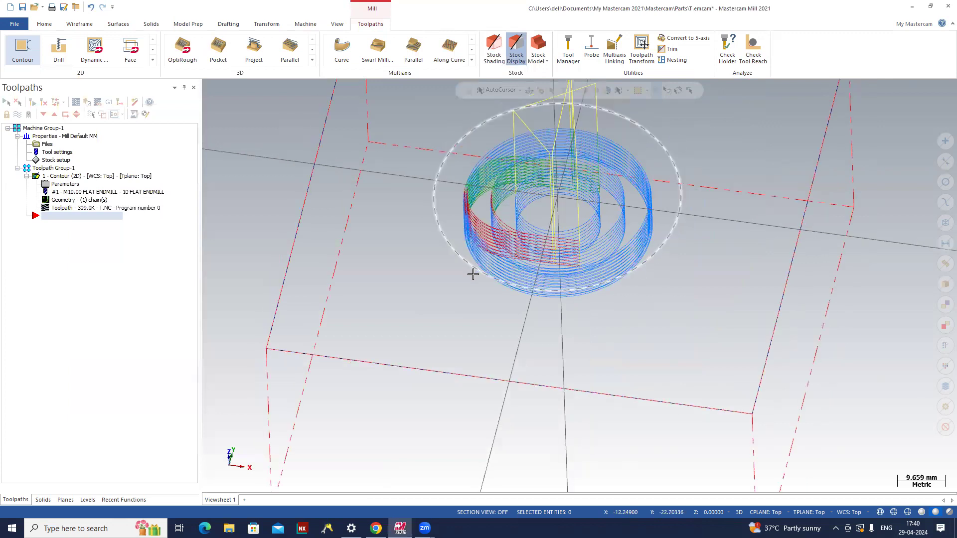
# - Change the contour's compensation direction to Right and regenerate the toolpath
pyautogui.click(65, 184)
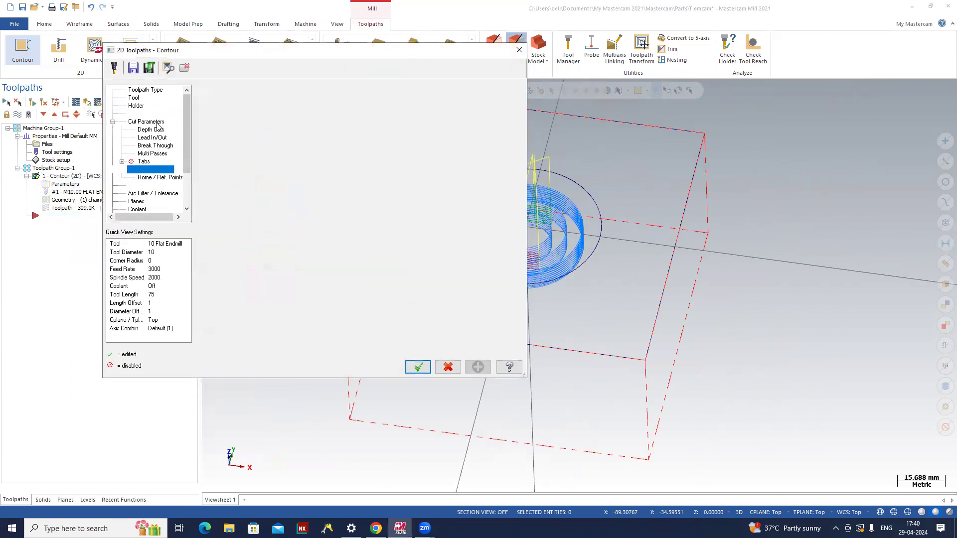
pyautogui.click(158, 125)
pyautogui.click(299, 128)
pyautogui.click(299, 143)
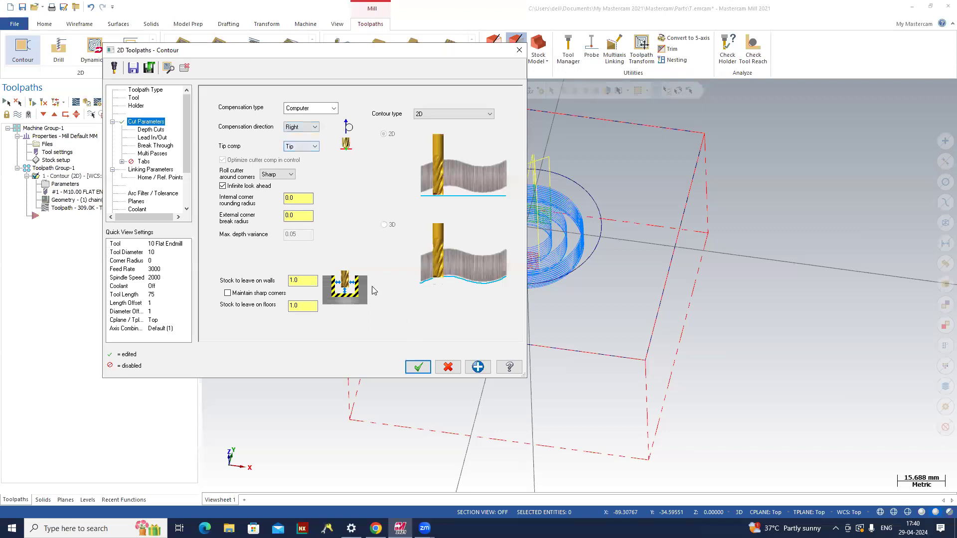
pyautogui.click(417, 367)
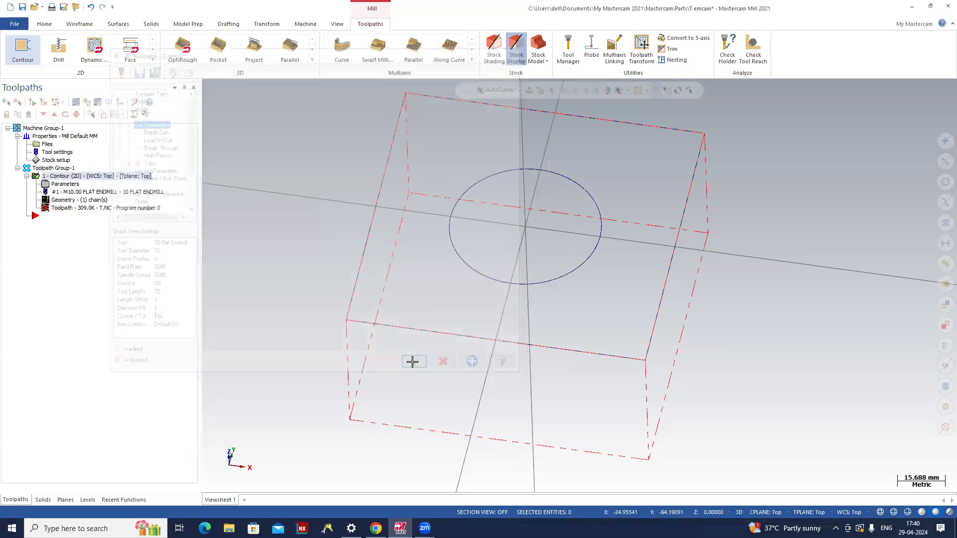
pyautogui.click(32, 104)
pyautogui.moveTo(579, 286)
pyautogui.mouseDown(button='middle')
pyautogui.moveTo(590, 300)
pyautogui.moveTo(246, 234)
pyautogui.mouseUp(button='middle')
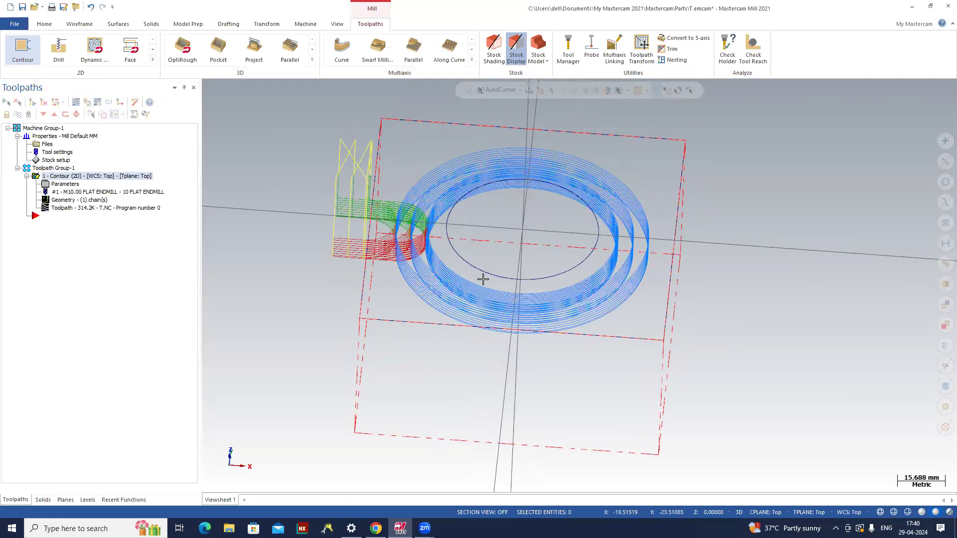
pyautogui.moveTo(482, 278); pyautogui.dragTo(457, 277, button='middle')
# - Simulate the right-compensated contour, inspect the cut around the central boss from several angles and close the simulator
pyautogui.click(87, 102)
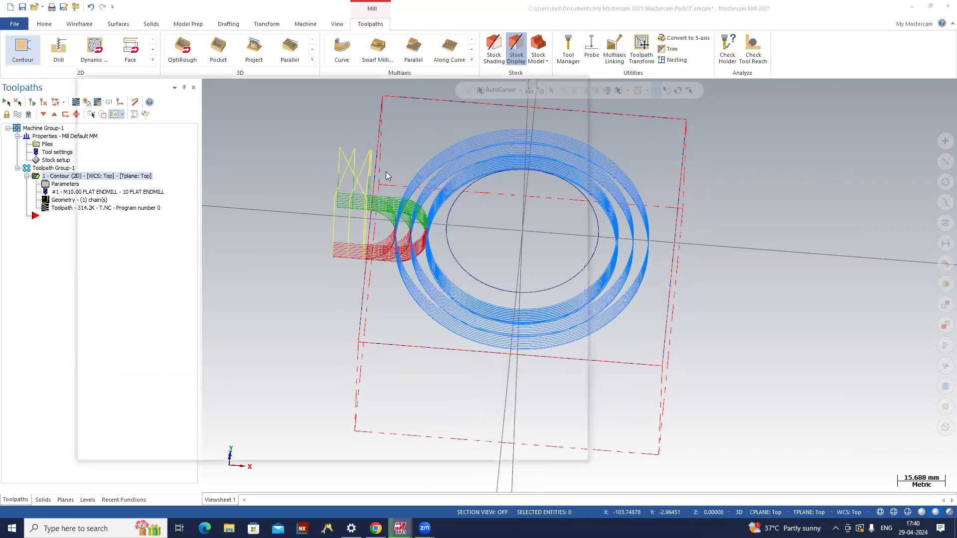
pyautogui.click(264, 405)
pyautogui.scroll(6, 262, 284)
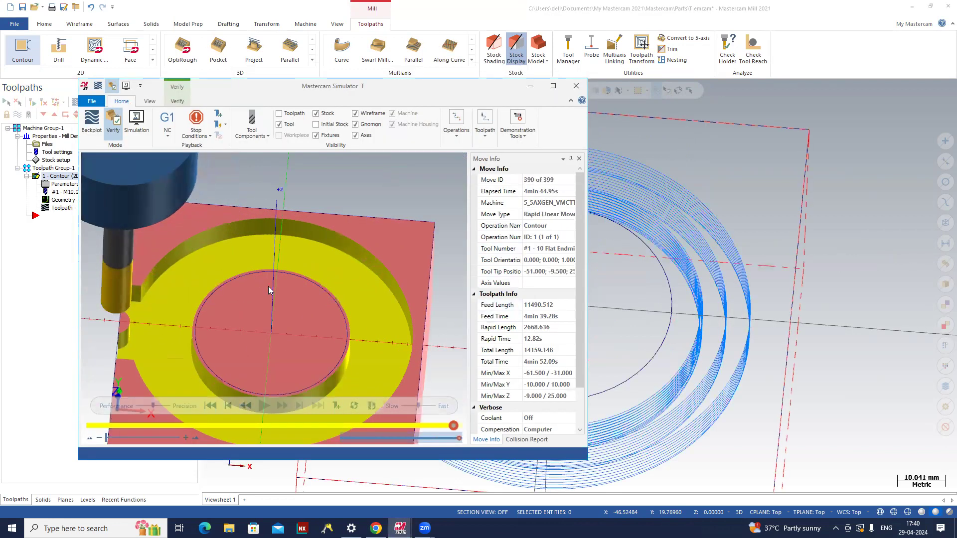
pyautogui.scroll(-6, 263, 285)
pyautogui.moveTo(287, 301); pyautogui.dragTo(280, 343, button='middle')
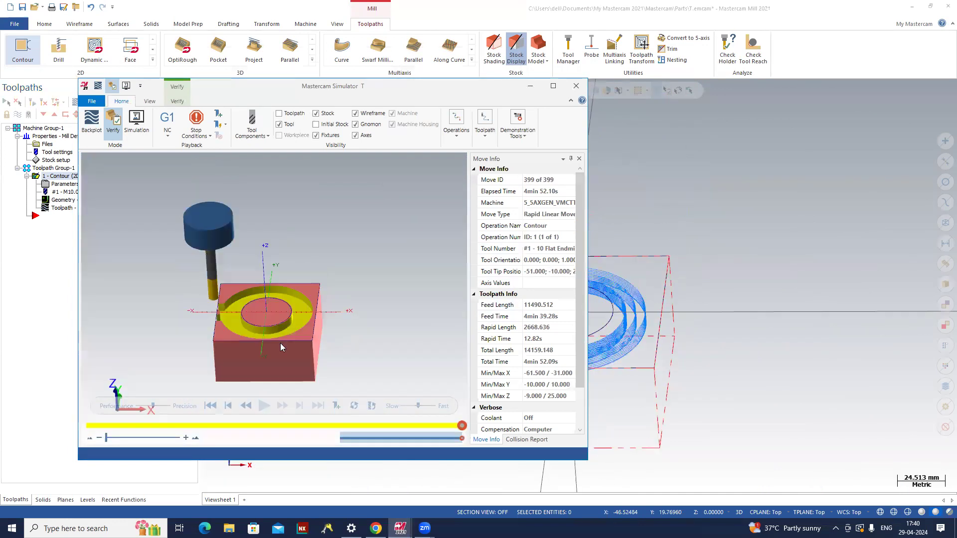
pyautogui.scroll(9, 280, 343)
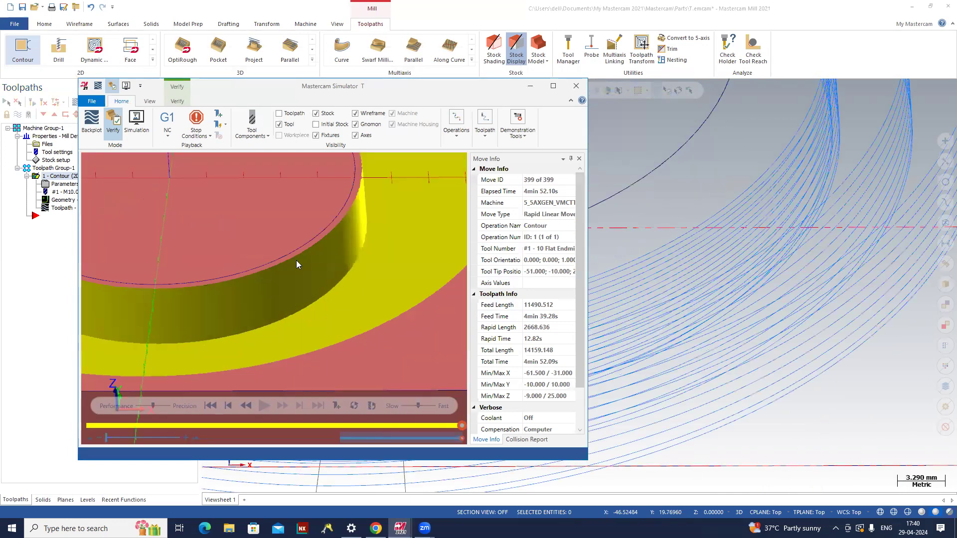
pyautogui.scroll(-5, 296, 261)
pyautogui.moveTo(287, 261); pyautogui.dragTo(331, 216, button='middle')
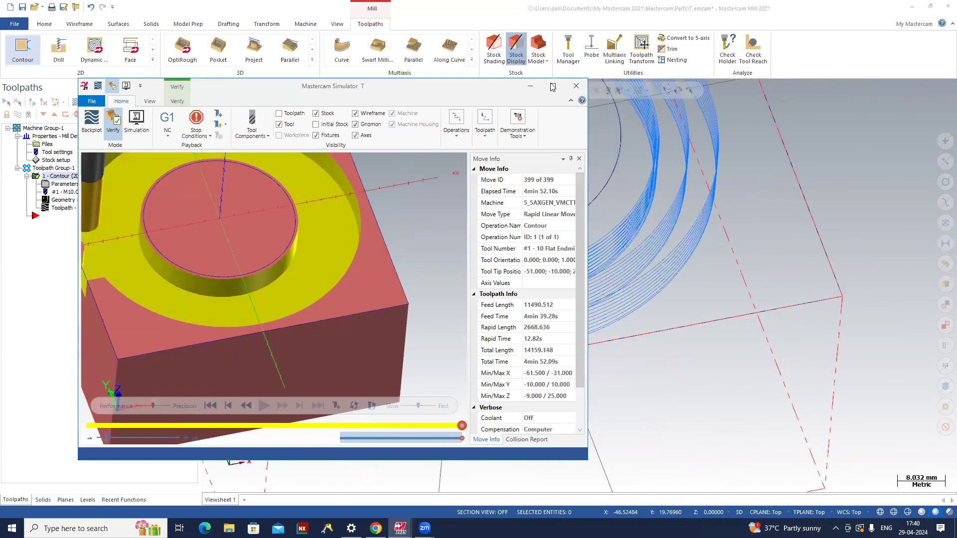
pyautogui.click(576, 85)
# - Disable lead in/out for the contour and regenerate the toolpath without the entry and exit moves
pyautogui.moveTo(528, 202); pyautogui.dragTo(647, 239, button='middle')
pyautogui.rightClick(707, 221)
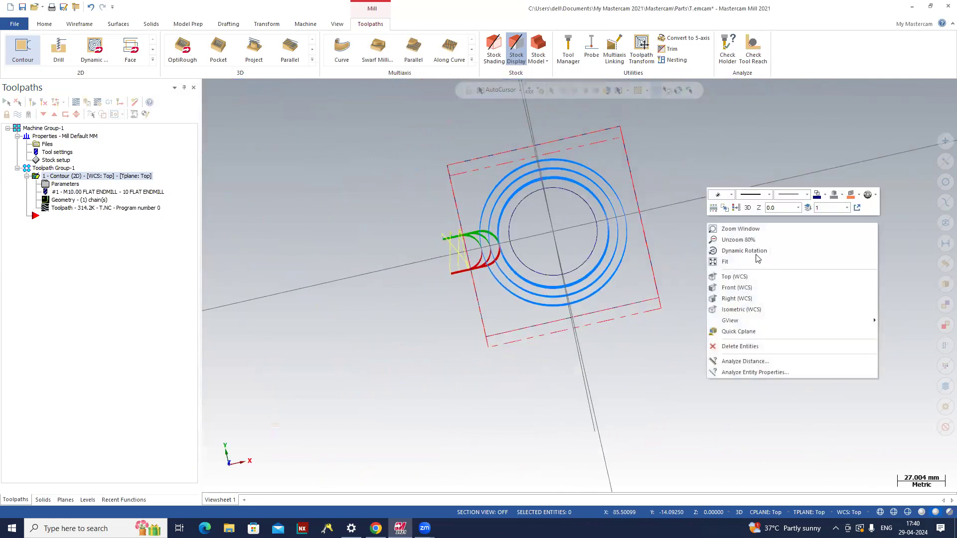
pyautogui.click(741, 277)
pyautogui.scroll(5, 517, 338)
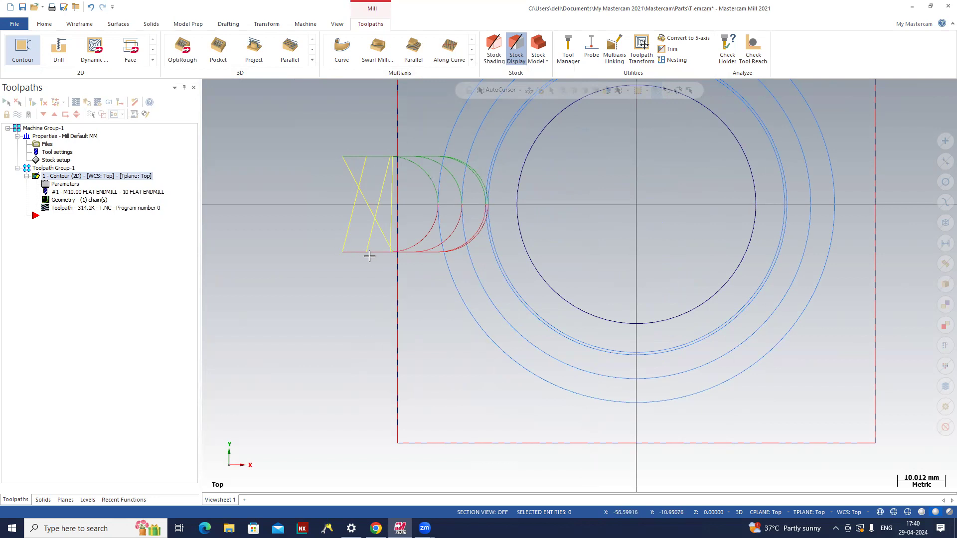
pyautogui.click(54, 185)
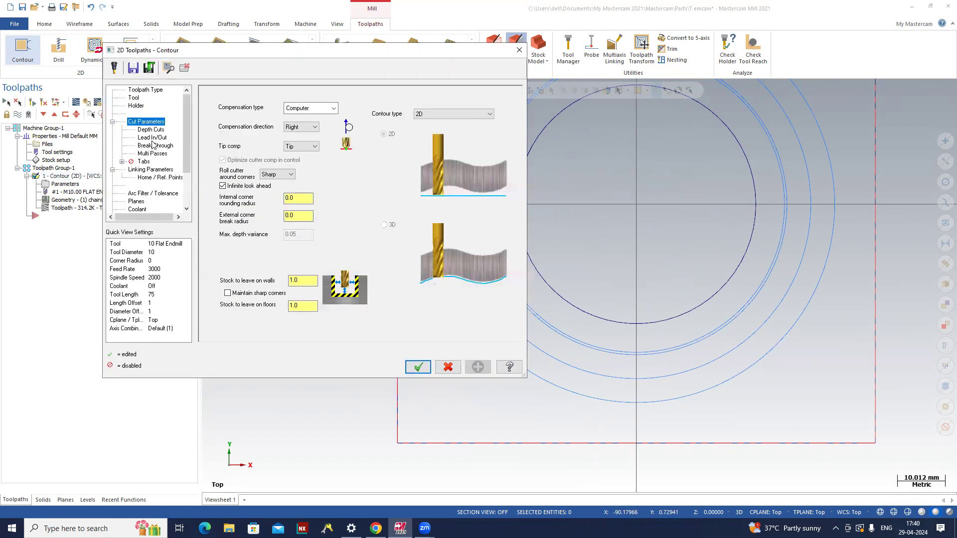
pyautogui.click(152, 138)
pyautogui.click(208, 92)
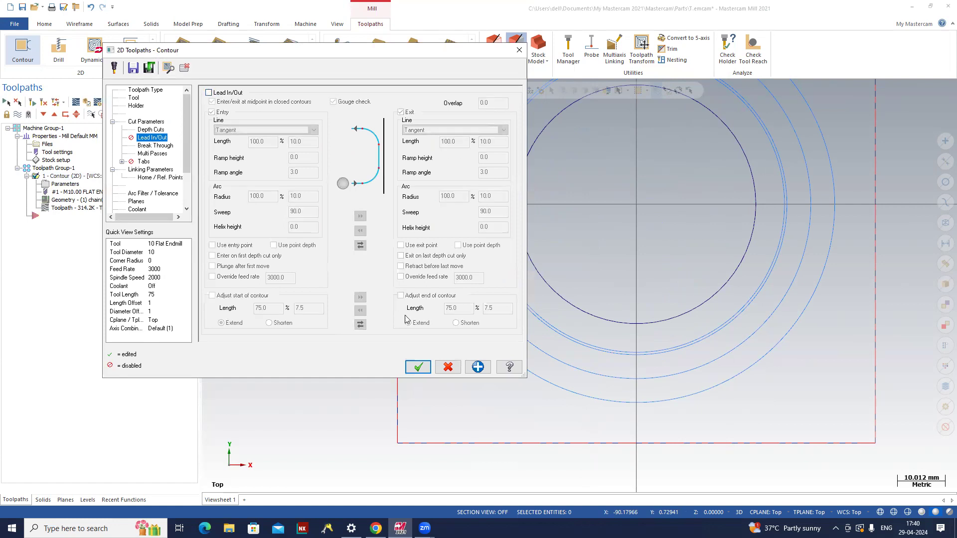
pyautogui.click(417, 367)
pyautogui.moveTo(359, 277); pyautogui.dragTo(361, 244, button='middle')
pyautogui.scroll(-3, 575, 291)
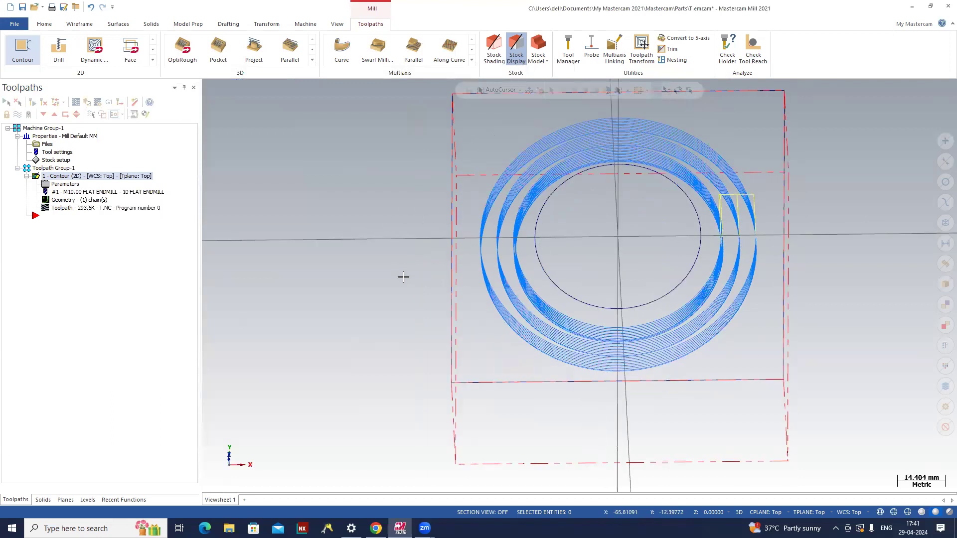
pyautogui.moveTo(871, 297)
pyautogui.mouseDown(button='middle')
pyautogui.moveTo(867, 237)
pyautogui.moveTo(790, 229)
pyautogui.moveTo(748, 171)
pyautogui.mouseUp(button='middle')
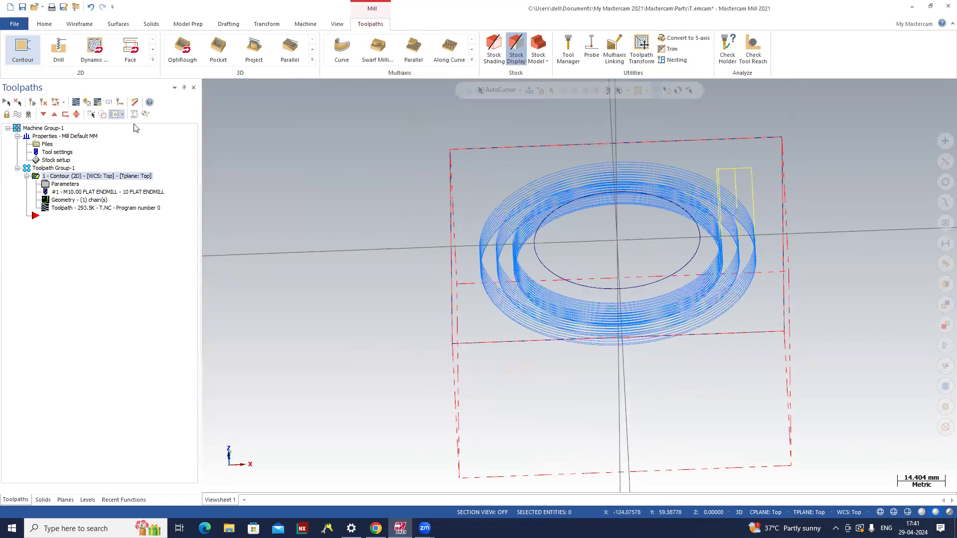
# - Backplot the contour toolpath to review the cut without lead moves, leaving the endmill definition unchanged
pyautogui.click(76, 102)
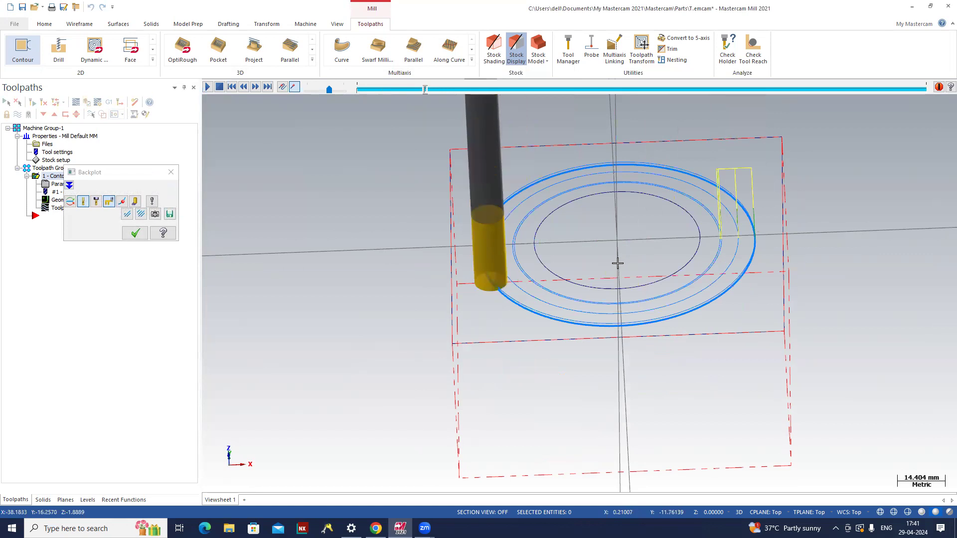
pyautogui.click(171, 173)
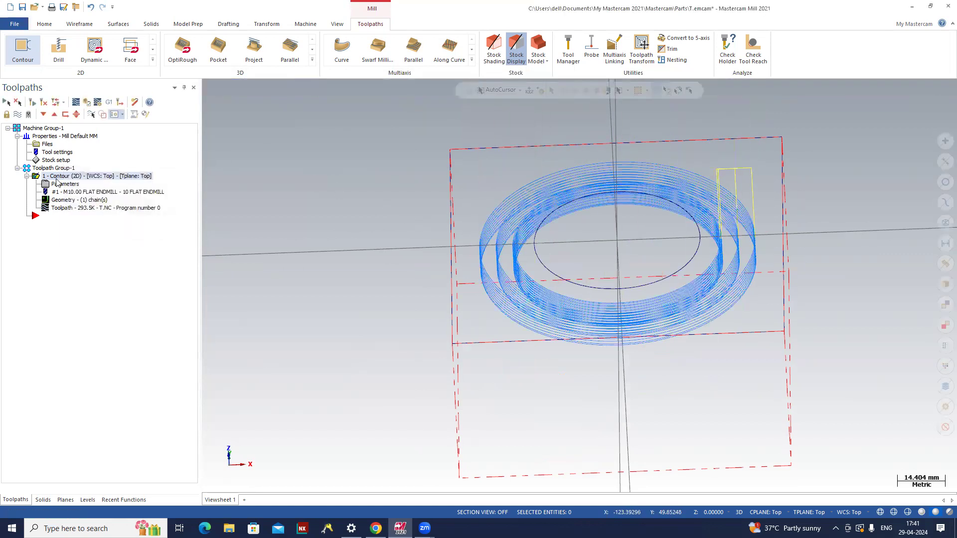
pyautogui.doubleClick(54, 191)
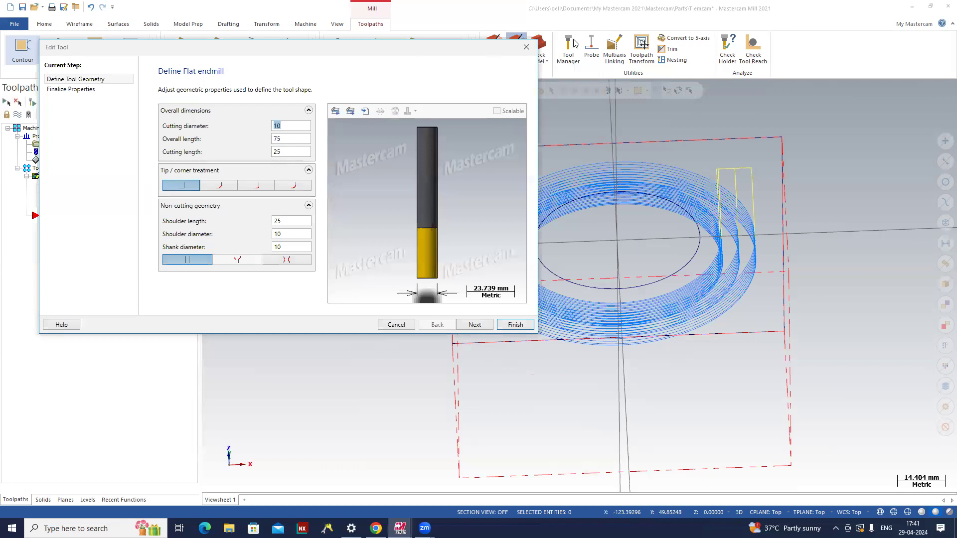
pyautogui.click(525, 47)
# - Re-enable lead in/out for the contour and review its entry and exit line length, ramp height, arc radius and sweep settings
pyautogui.doubleClick(65, 184)
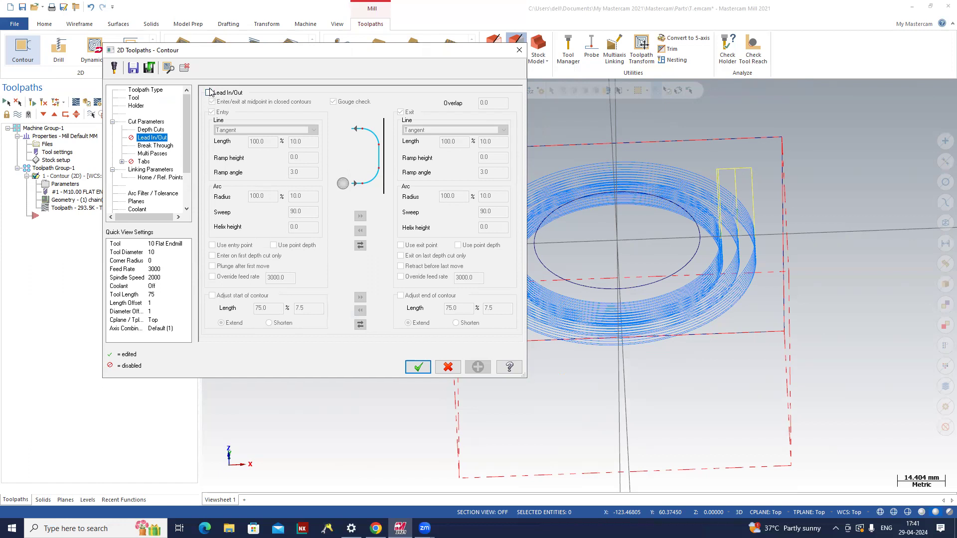
pyautogui.click(209, 92)
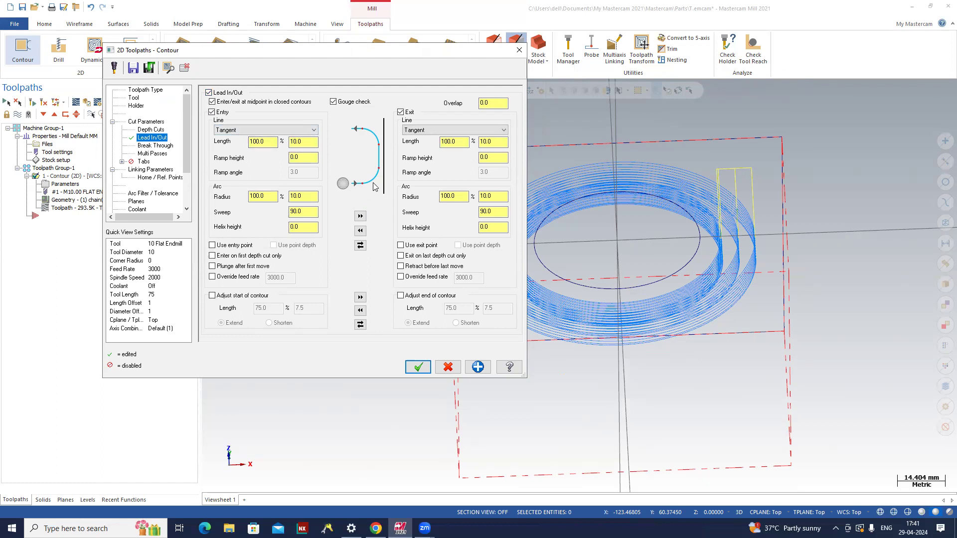
pyautogui.click(302, 142)
pyautogui.click(304, 157)
pyautogui.click(309, 196)
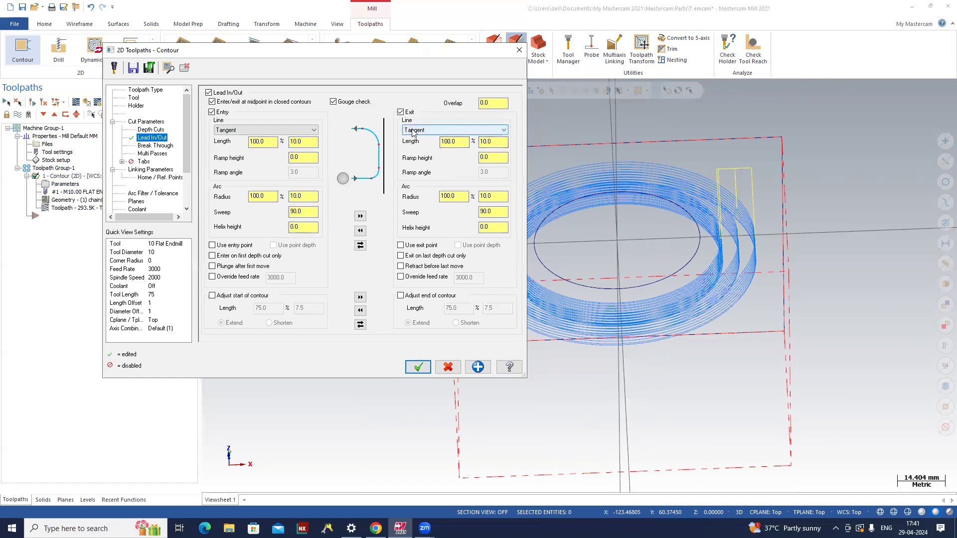
pyautogui.click(307, 157)
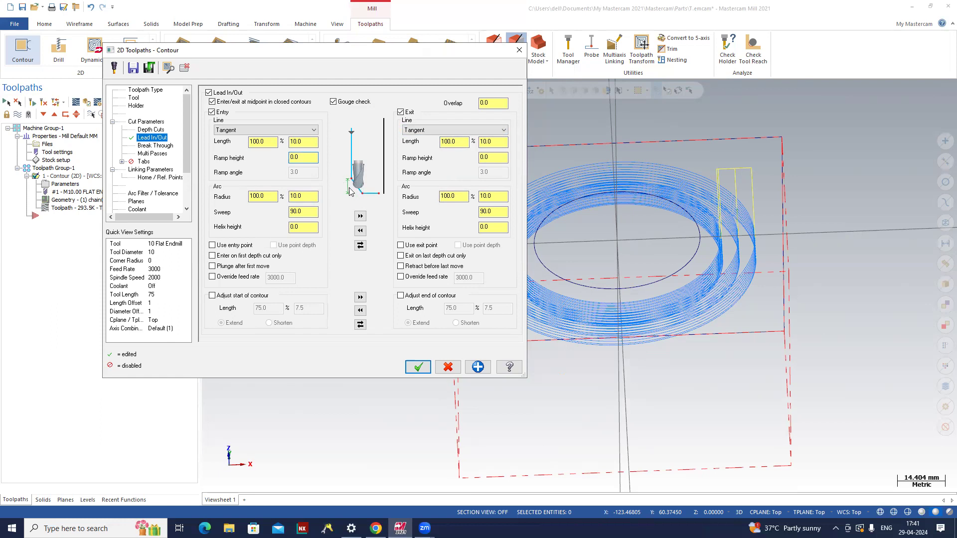
pyautogui.click(490, 142)
pyautogui.click(454, 143)
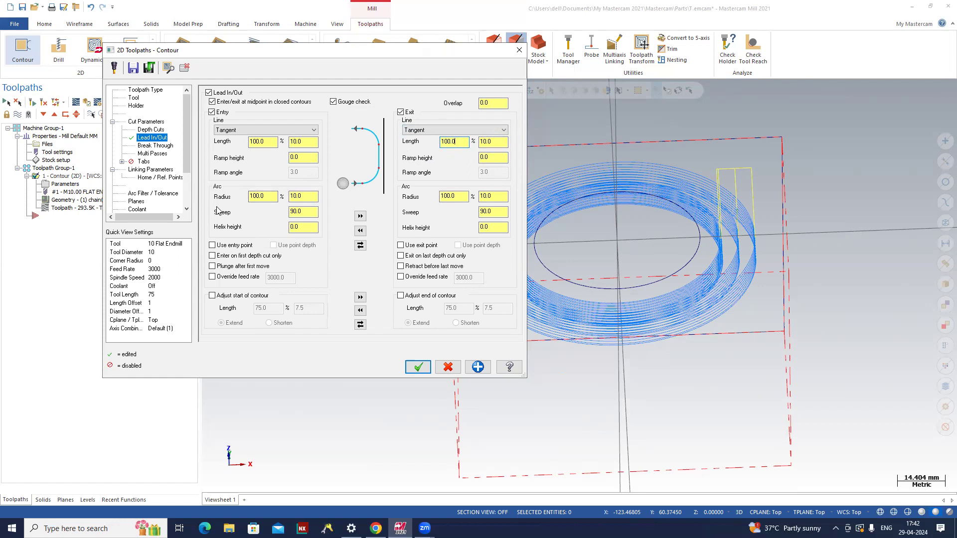
pyautogui.click(275, 196)
pyautogui.click(455, 195)
pyautogui.click(307, 211)
# - Set the number of rough multi passes to 6 and regenerate the contour toolpath
pyautogui.click(153, 146)
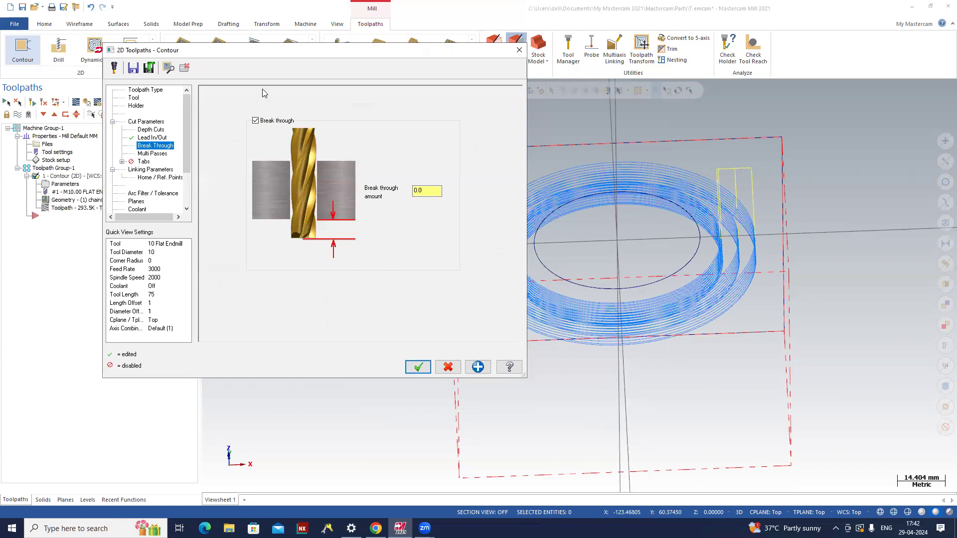
pyautogui.click(152, 154)
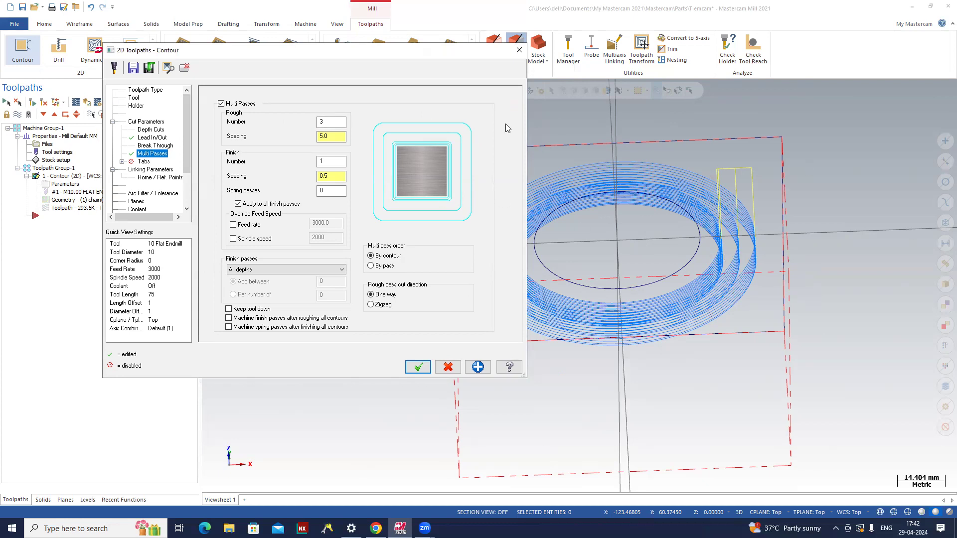
pyautogui.click(344, 124)
pyautogui.click(407, 370)
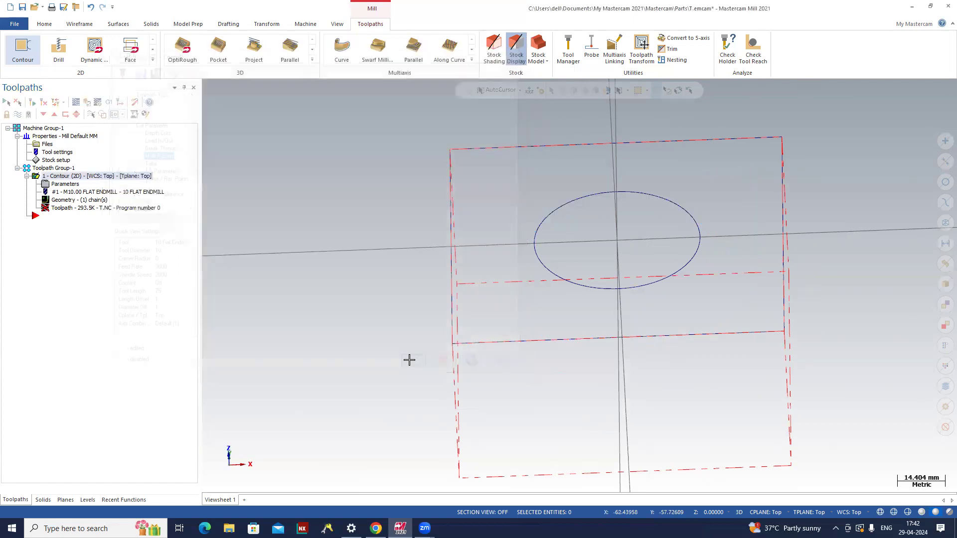
pyautogui.click(41, 102)
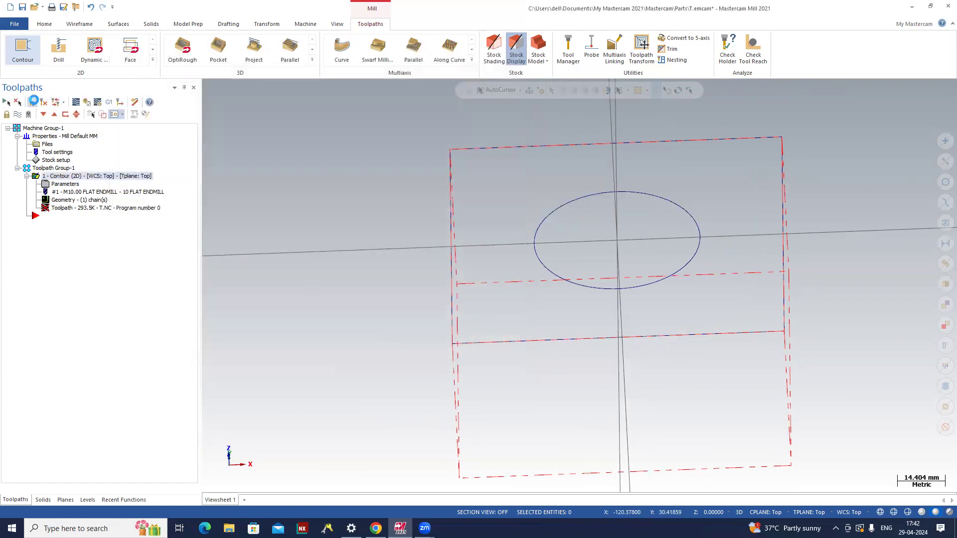
pyautogui.moveTo(310, 186)
pyautogui.mouseDown(button='middle')
pyautogui.moveTo(320, 242)
pyautogui.moveTo(325, 233)
pyautogui.mouseUp(button='middle')
pyautogui.scroll(-5, 388, 242)
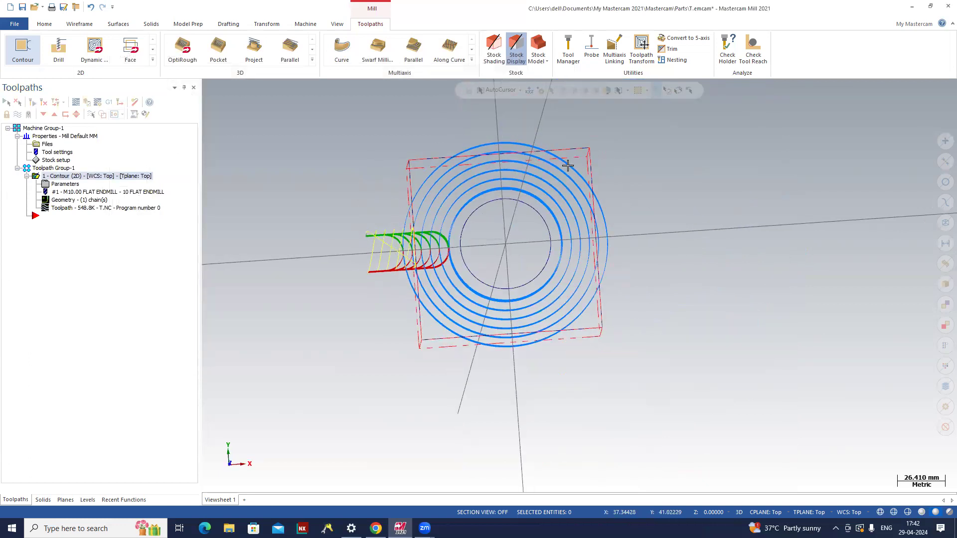
pyautogui.moveTo(423, 172); pyautogui.dragTo(418, 305, button='middle')
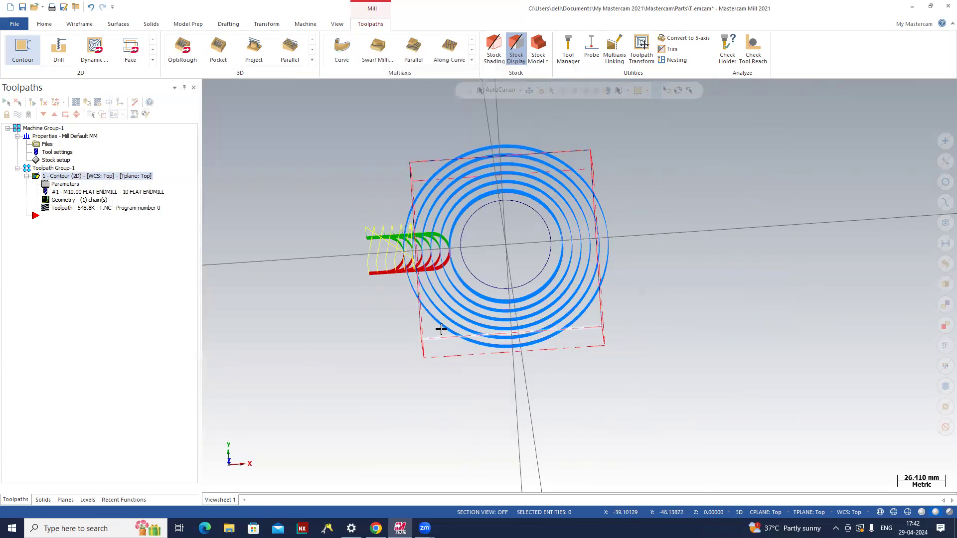
# - Try a rough pass spacing of 80 mm for the contour and regenerate the toolpath
pyautogui.click(62, 185)
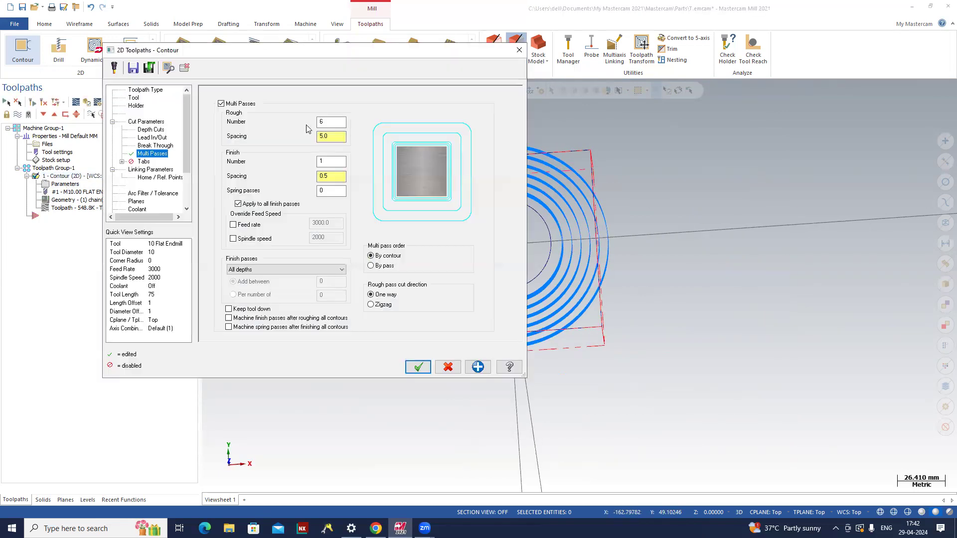
pyautogui.doubleClick(340, 119)
pyautogui.doubleClick(341, 136)
pyautogui.write('80')
pyautogui.click(418, 367)
pyautogui.click(43, 105)
pyautogui.moveTo(295, 234); pyautogui.dragTo(305, 258, button='middle')
pyautogui.scroll(-4, 304, 258)
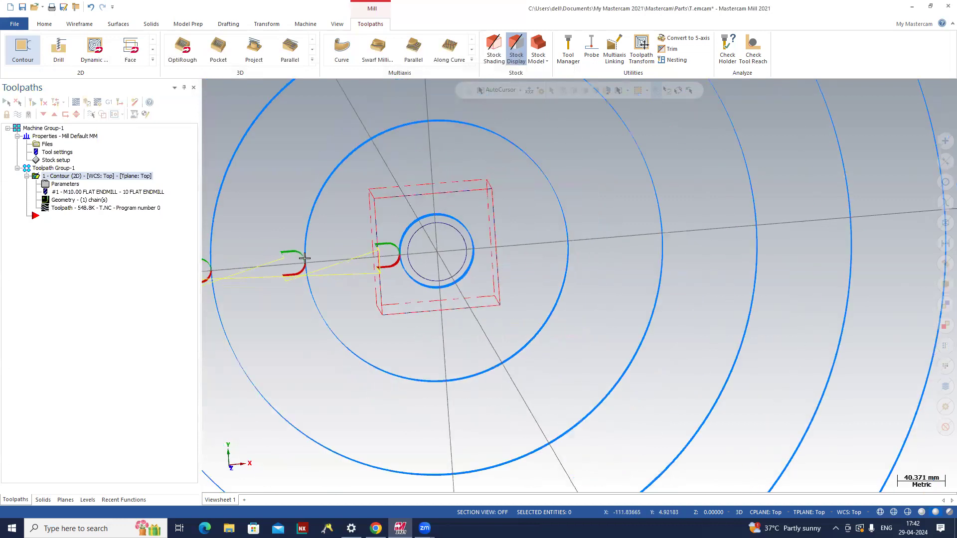
pyautogui.scroll(-1, 304, 257)
# - Set the rough pass spacing to 8 mm and regenerate the contour toolpath
pyautogui.click(65, 184)
pyautogui.doubleClick(329, 136)
pyautogui.write('8')
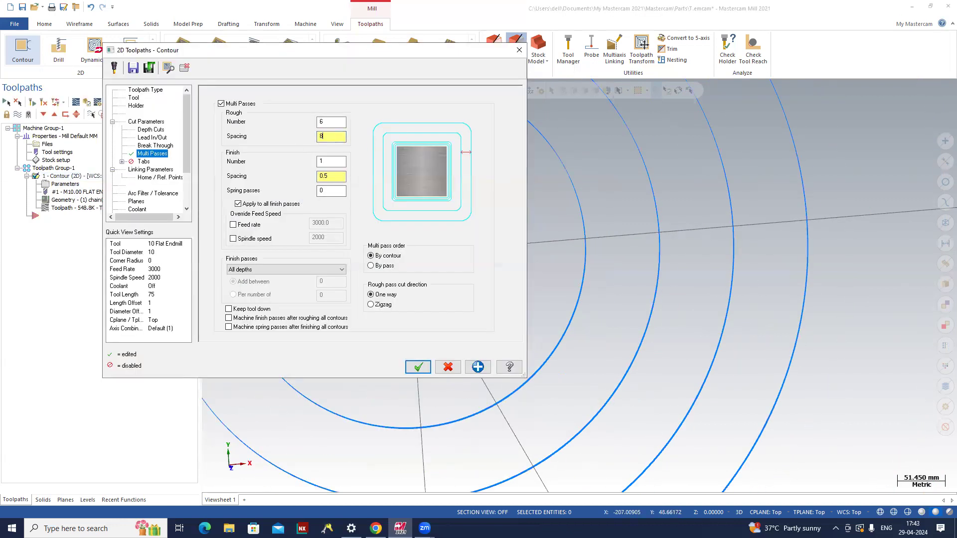
pyautogui.click(416, 367)
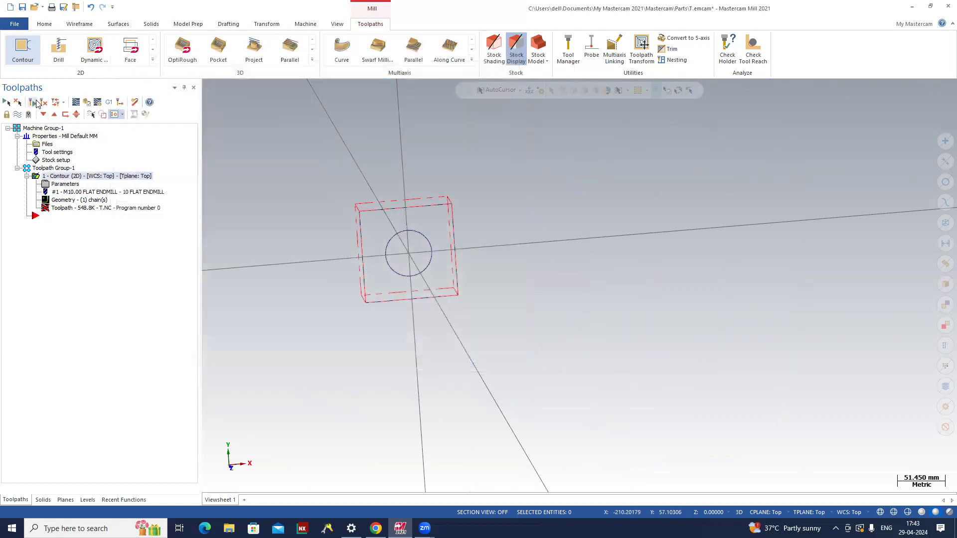
pyautogui.scroll(3, 408, 207)
pyautogui.moveTo(451, 228); pyautogui.dragTo(578, 329, button='middle')
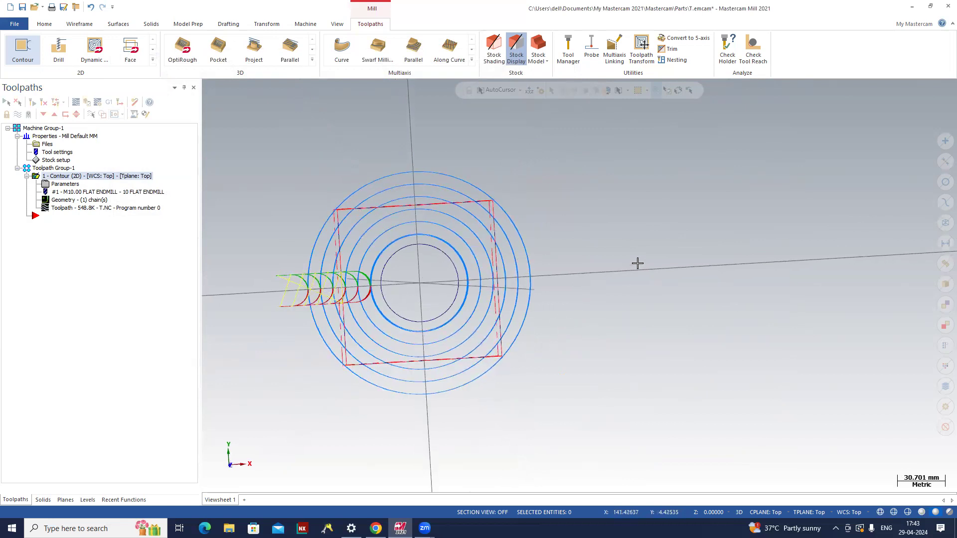
# - Examine the gap between the innermost rough and finish passes and the lead in/out arcs beside the circle
pyautogui.moveTo(463, 282); pyautogui.dragTo(444, 386, button='middle')
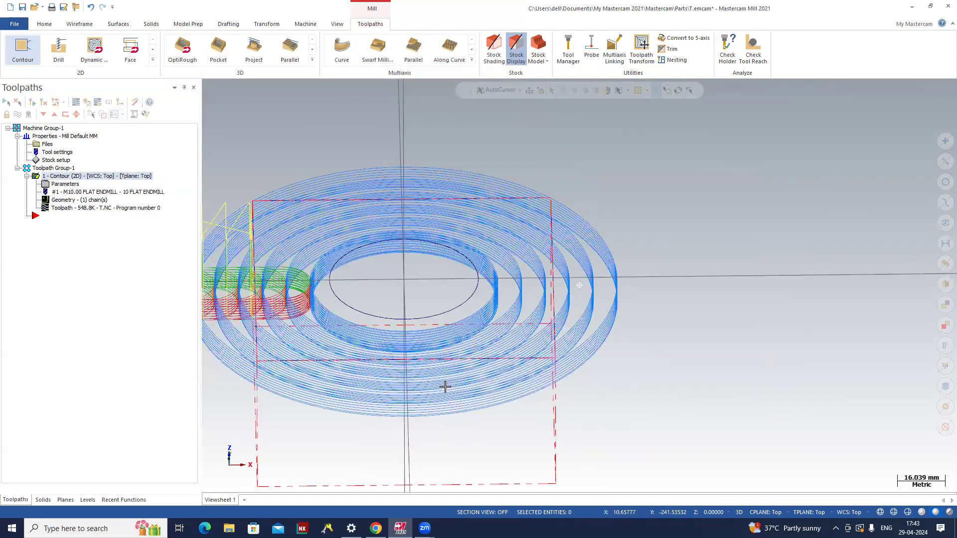
pyautogui.scroll(3, 317, 314)
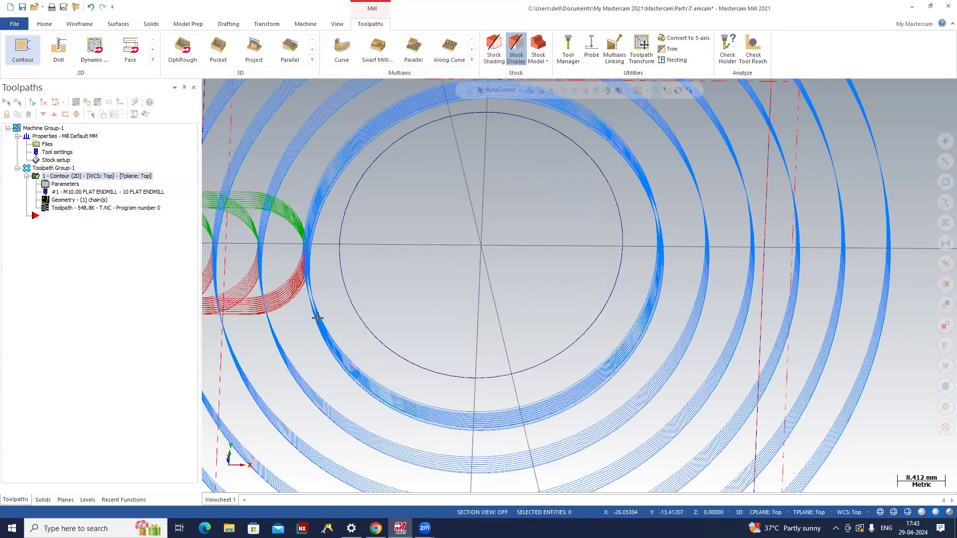
pyautogui.scroll(2, 318, 271)
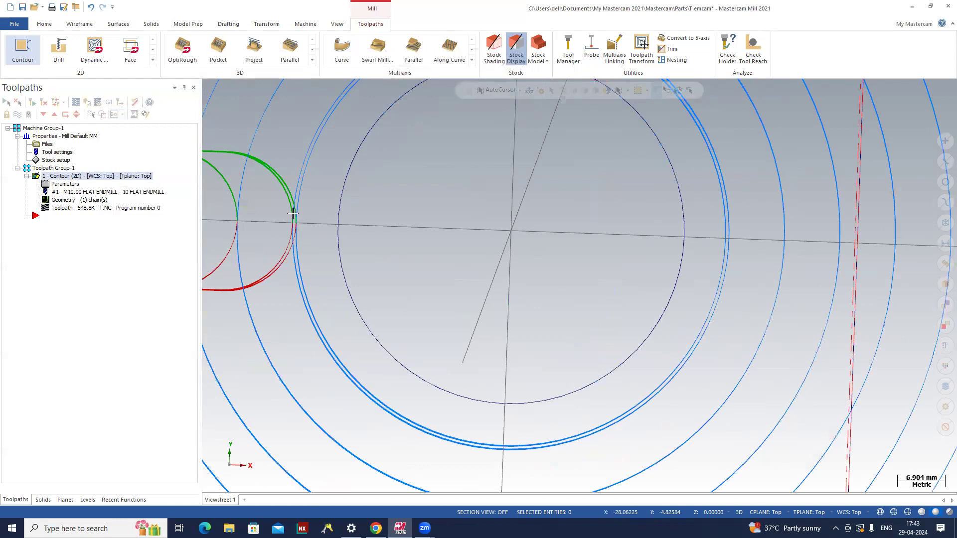
pyautogui.scroll(2, 292, 211)
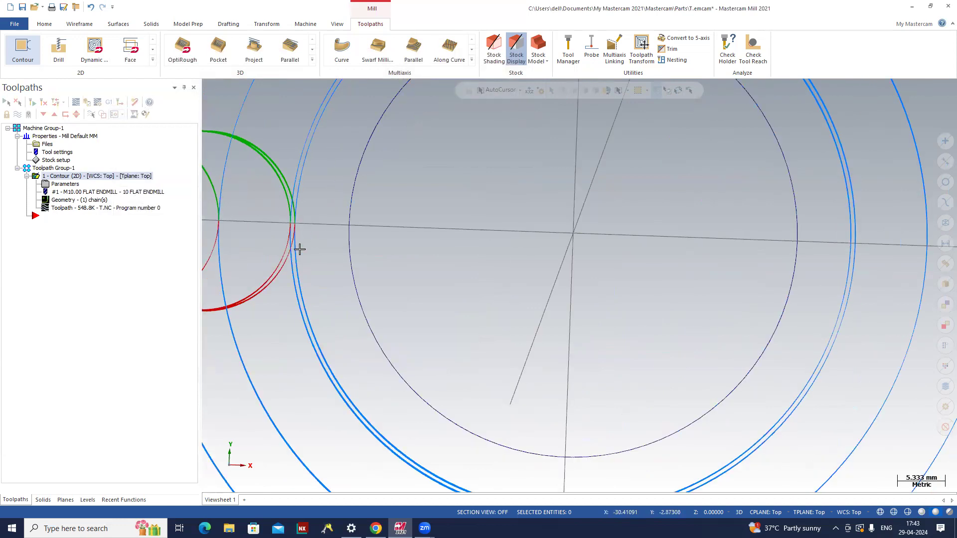
pyautogui.scroll(-2, 314, 267)
pyautogui.scroll(-2, 316, 269)
pyautogui.scroll(-4, 284, 294)
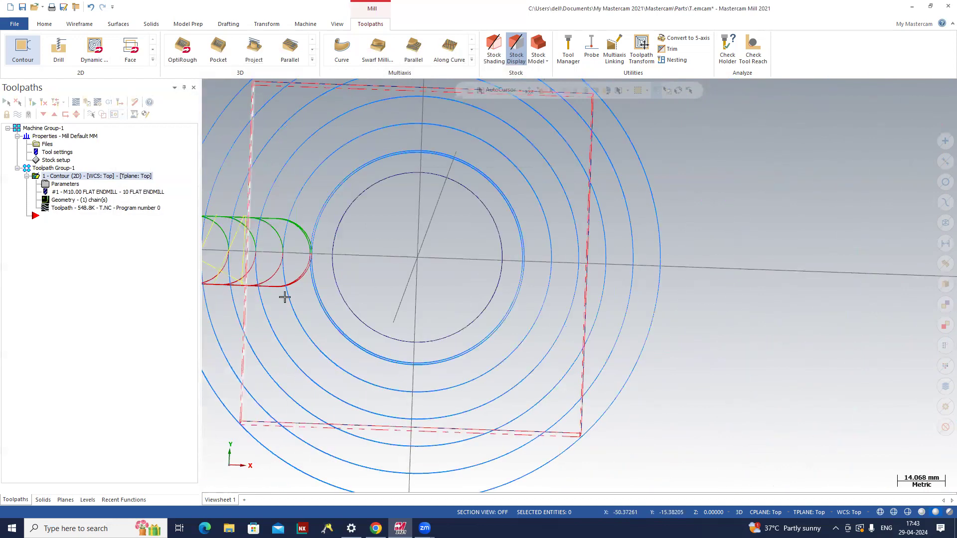
pyautogui.scroll(-2, 318, 332)
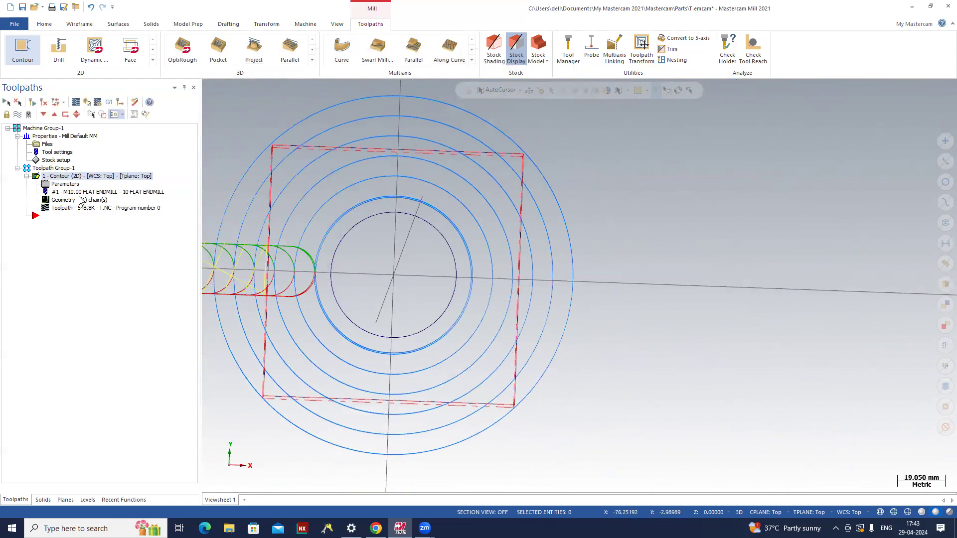
# - Review the contour's finish pass spacing and finish depth step, and examine the toolpath's depth layers from the side
pyautogui.click(65, 183)
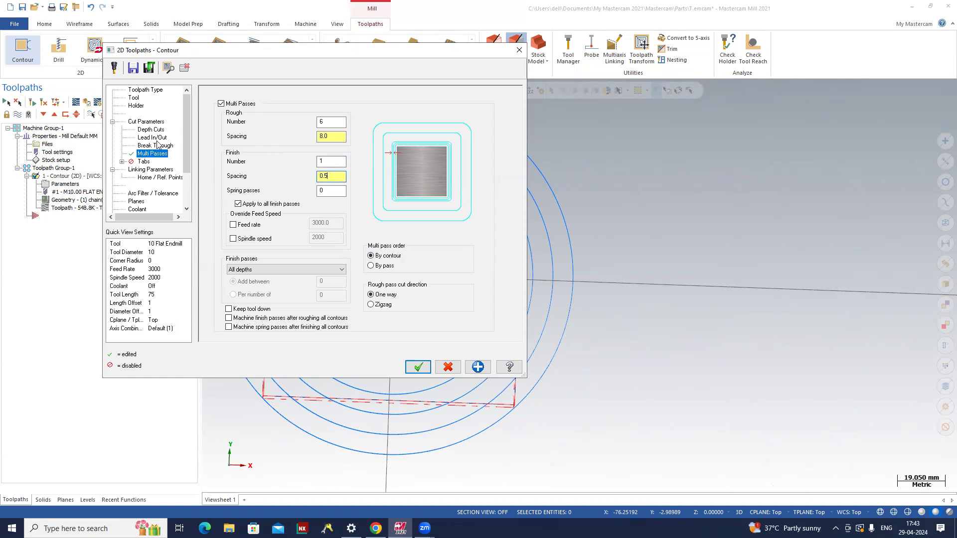
pyautogui.click(151, 129)
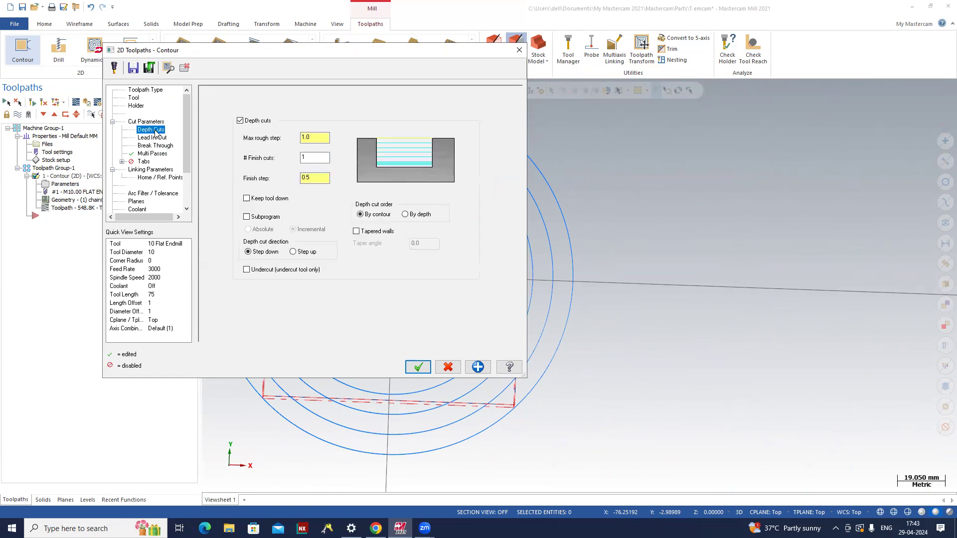
pyautogui.click(314, 178)
pyautogui.click(418, 367)
pyautogui.moveTo(656, 384); pyautogui.dragTo(452, 311, button='middle')
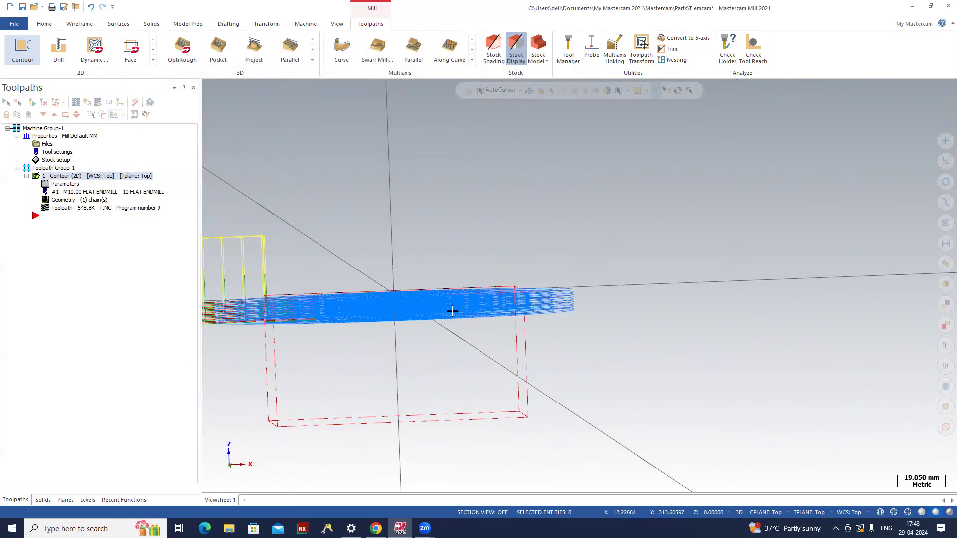
pyautogui.scroll(9, 560, 299)
pyautogui.scroll(1, 614, 299)
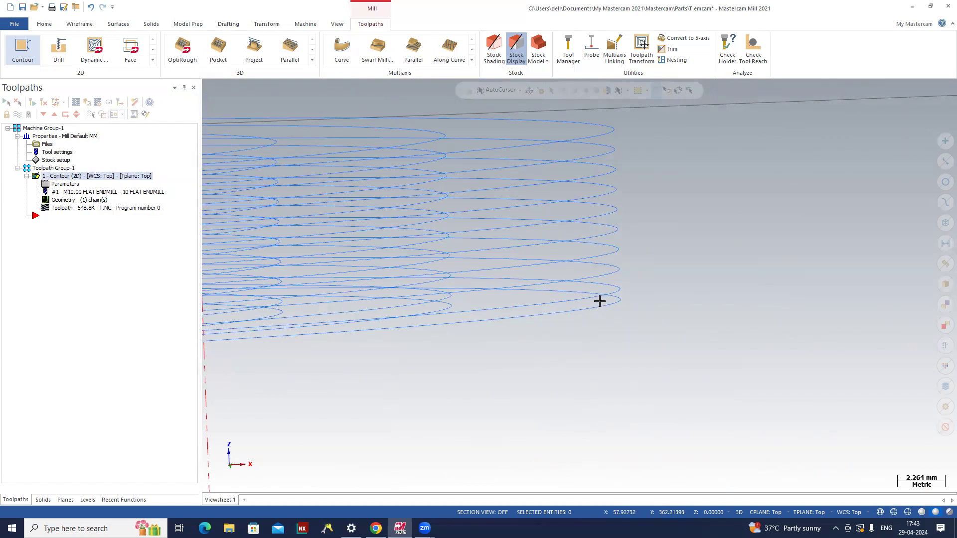
pyautogui.moveTo(602, 322); pyautogui.dragTo(638, 402, button='middle')
pyautogui.scroll(-5, 639, 399)
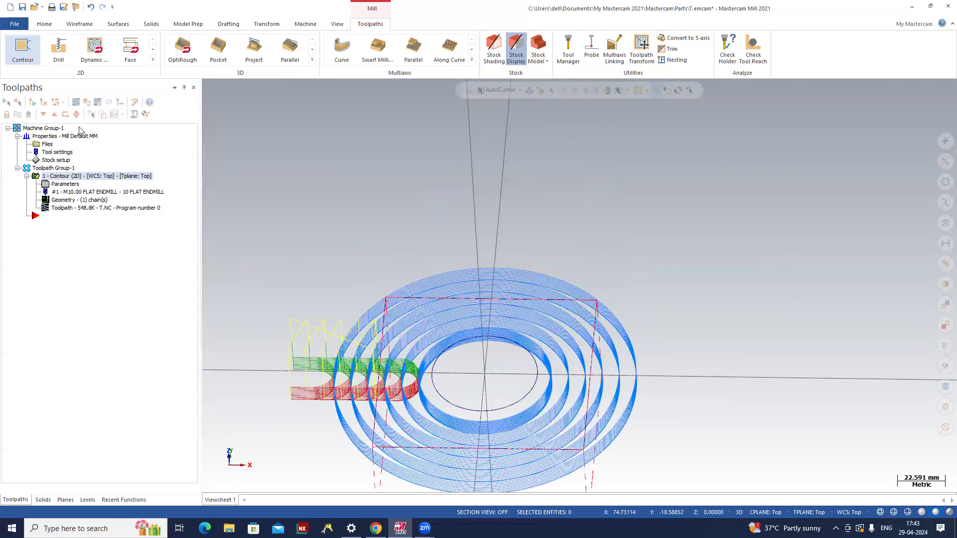
# - Verify the regenerated contour in the simulator, play the full cut and inspect the machined boss from several angles
pyautogui.click(87, 101)
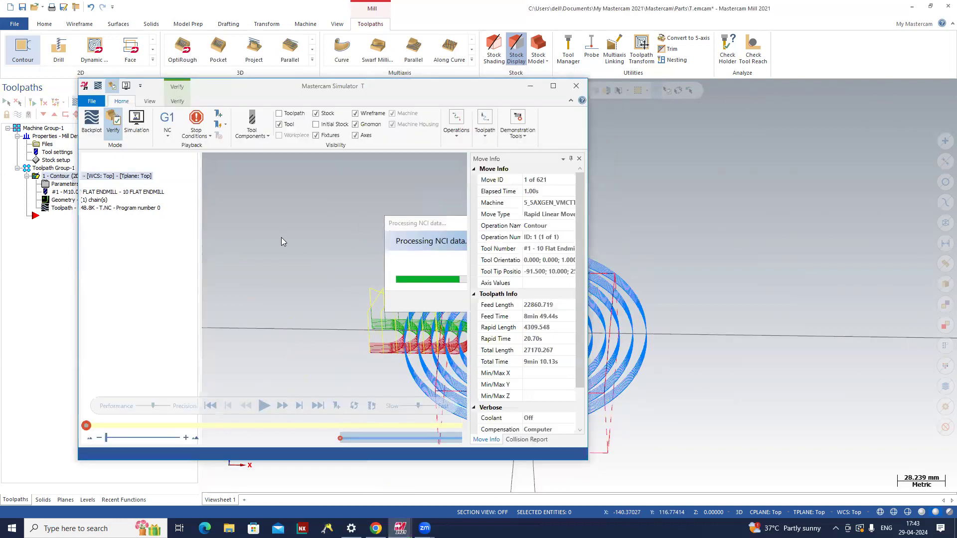
pyautogui.click(263, 406)
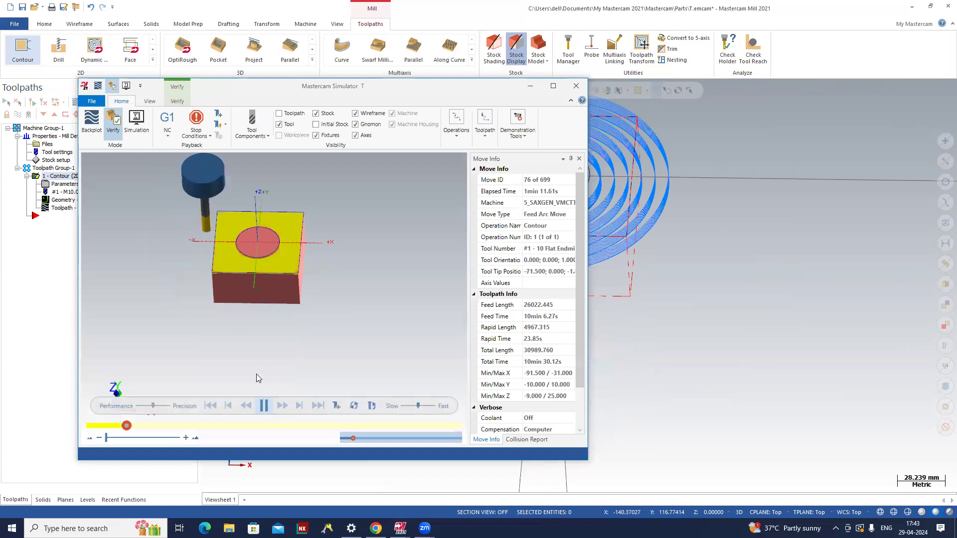
pyautogui.scroll(5, 272, 310)
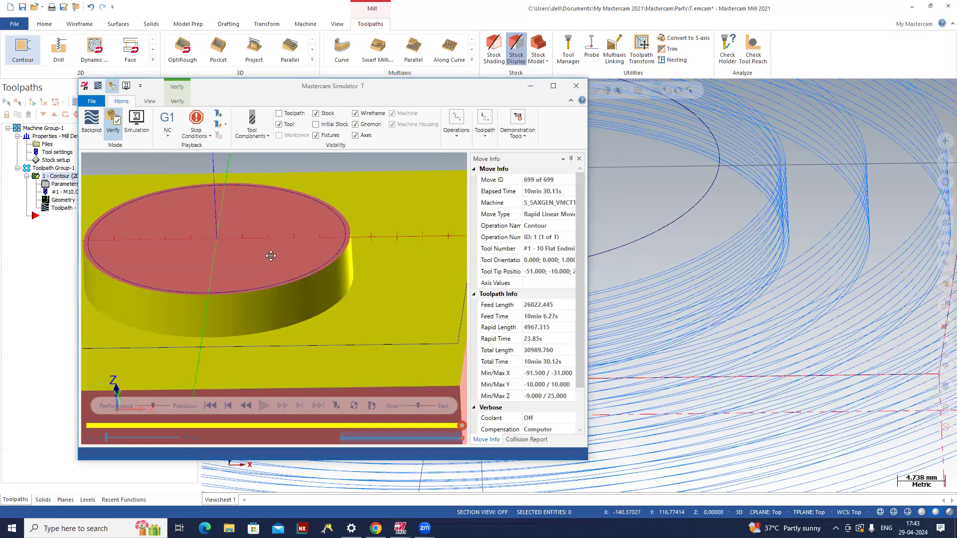
pyautogui.scroll(-5, 288, 323)
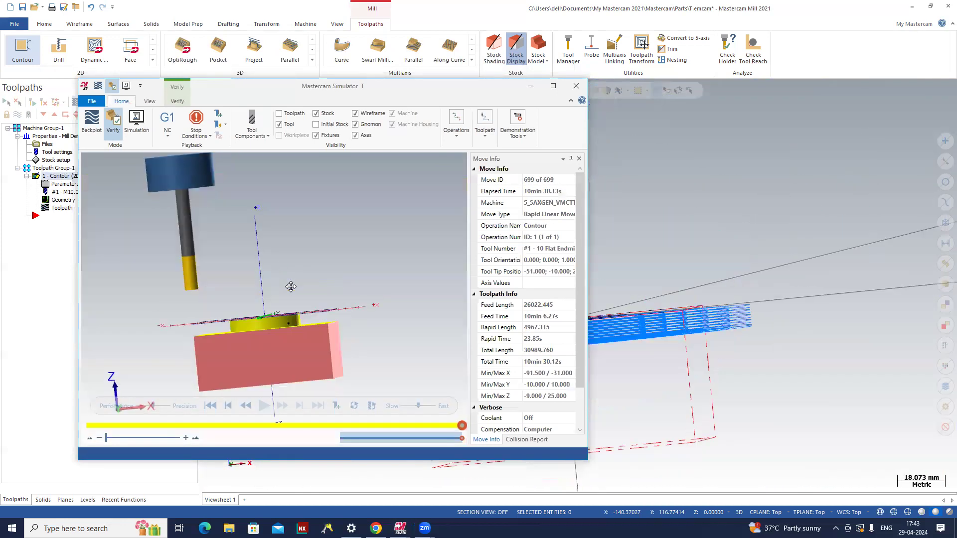
pyautogui.moveTo(245, 312); pyautogui.dragTo(335, 324, button='middle')
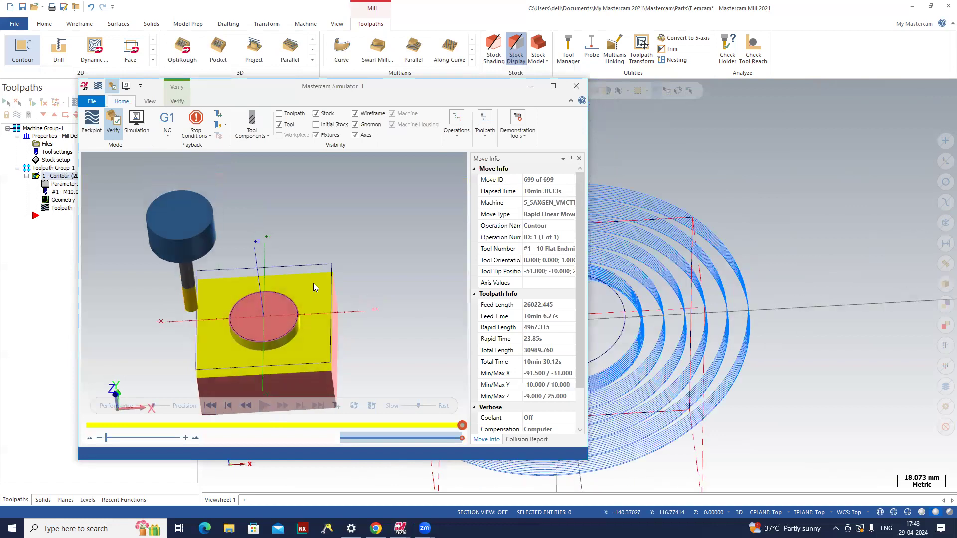
# - Close the simulator, set the contour's stock to leave on walls and floors to 0, and regenerate the toolpath
pyautogui.click(576, 85)
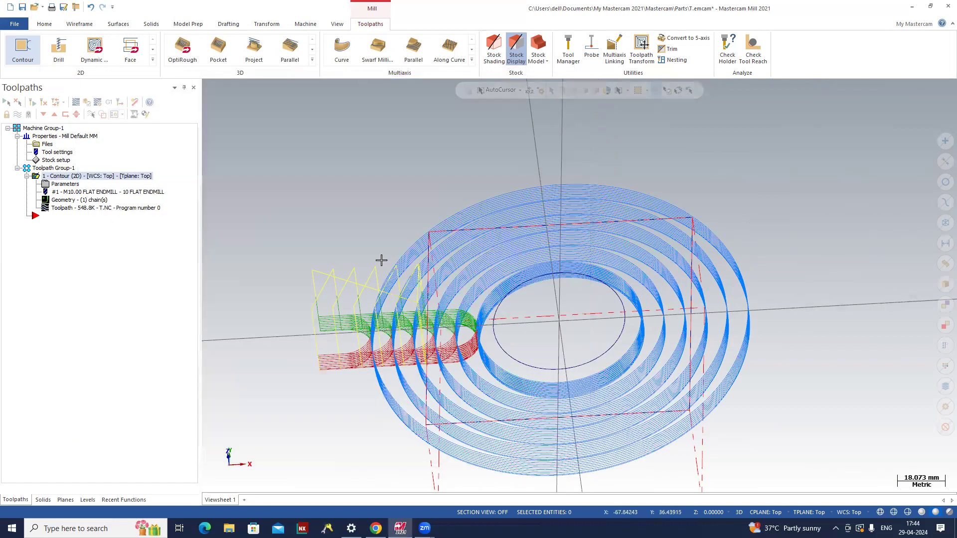
pyautogui.moveTo(350, 227); pyautogui.dragTo(313, 238, button='middle')
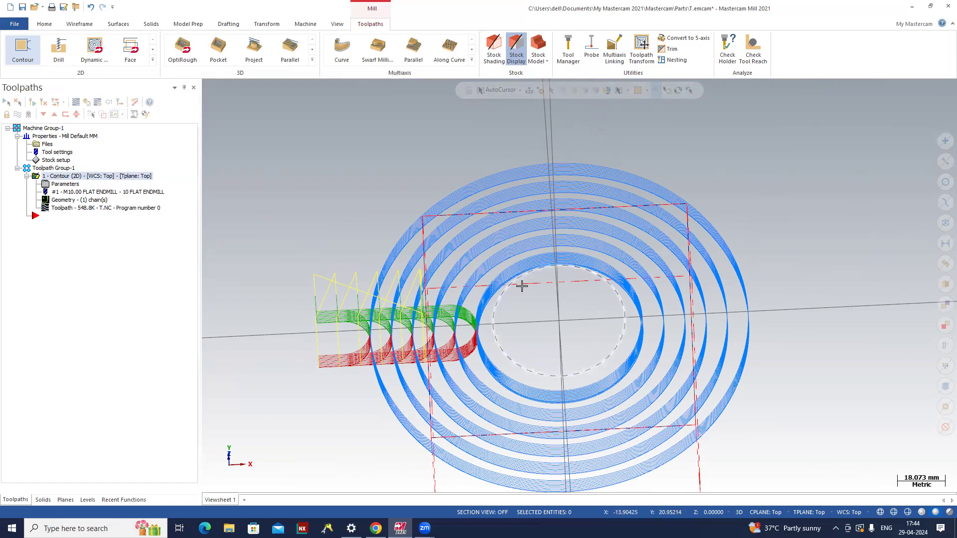
pyautogui.click(66, 184)
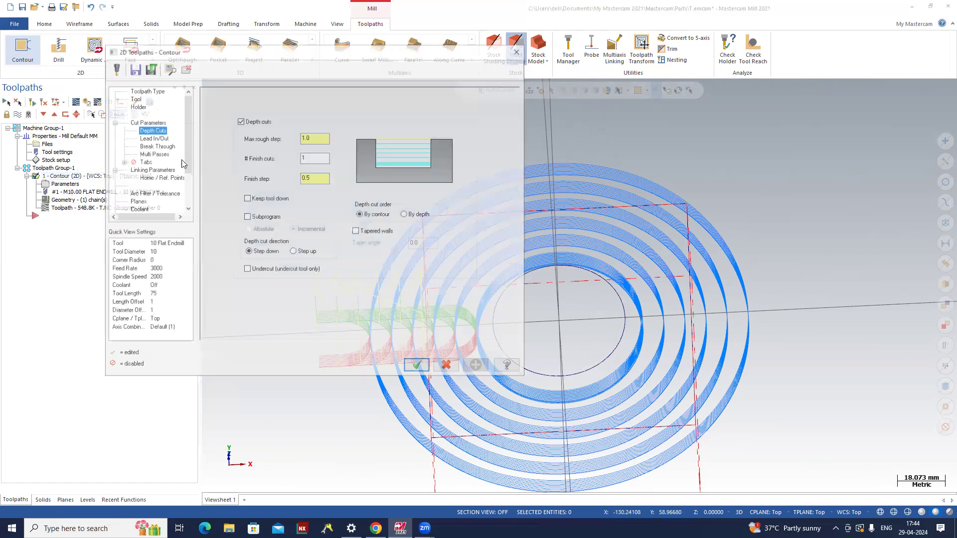
pyautogui.click(150, 129)
pyautogui.click(146, 123)
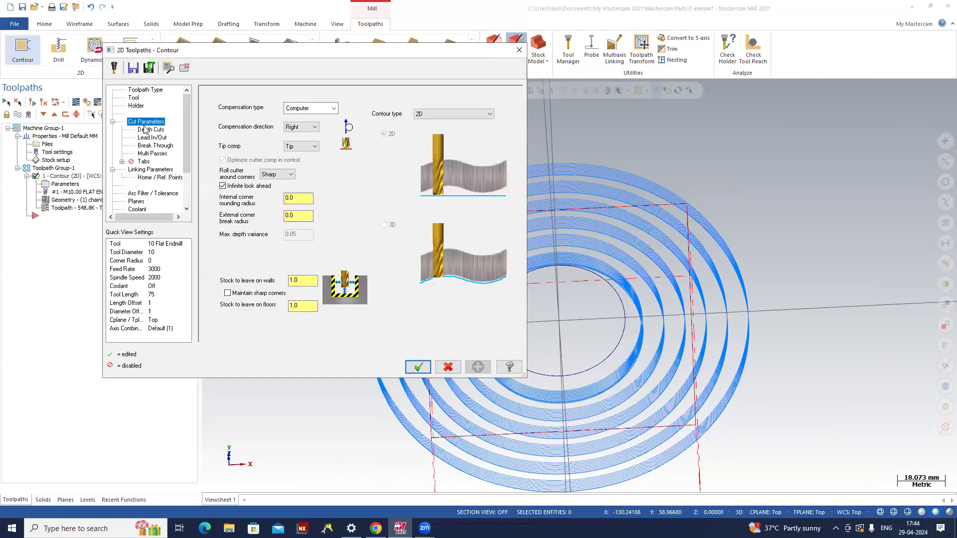
pyautogui.moveTo(305, 281); pyautogui.dragTo(259, 287)
pyautogui.write('0.0')
pyautogui.press('Tab')
pyautogui.write('0')
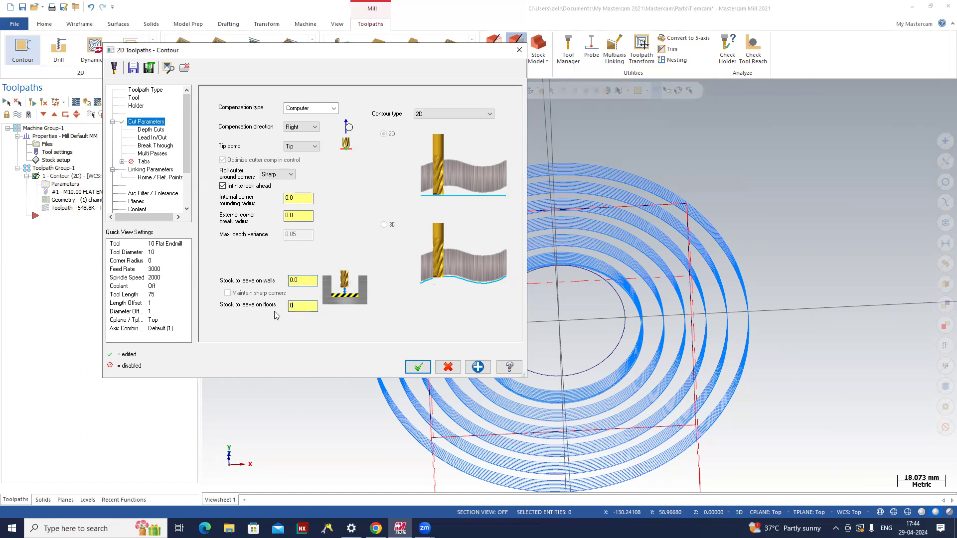
pyautogui.click(418, 367)
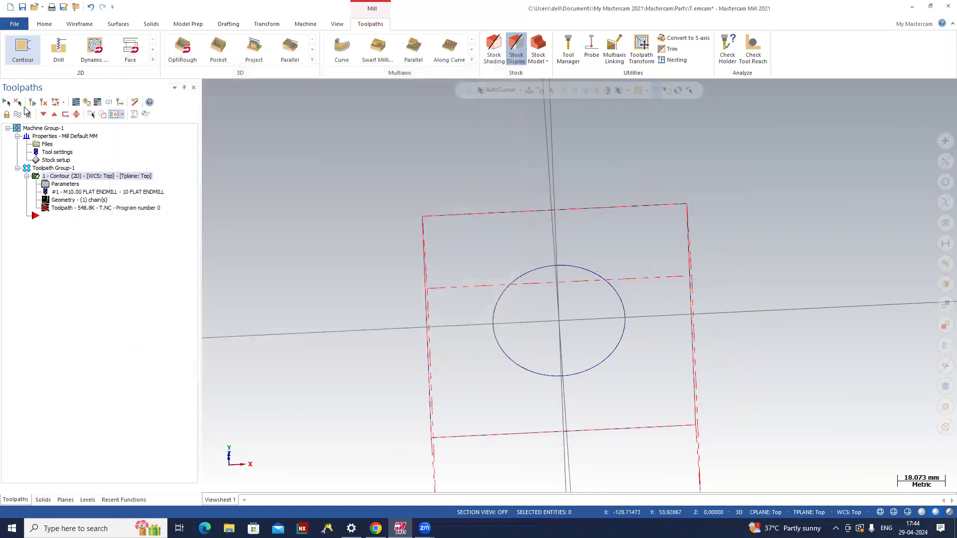
pyautogui.click(33, 102)
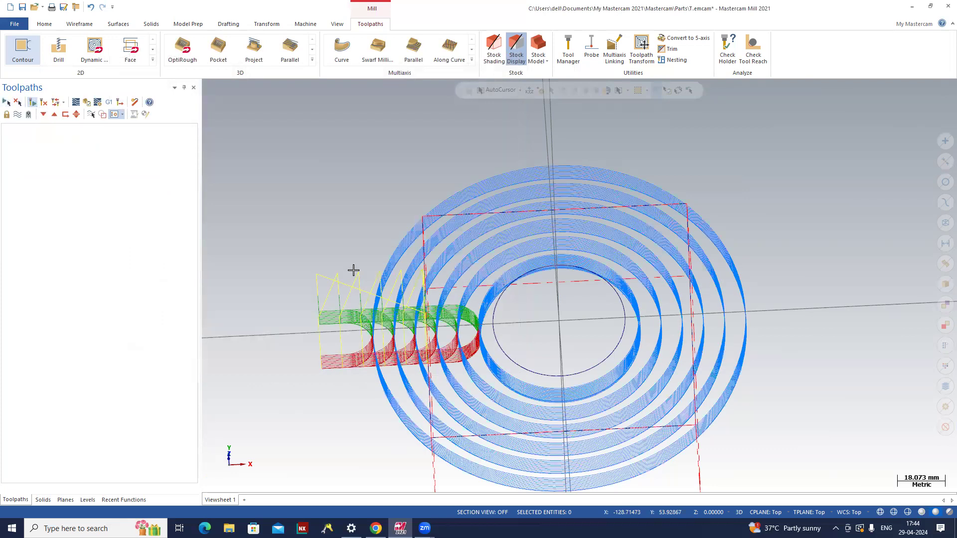
# - Verify the regenerated contour in the simulator, play the full cut and view the boss wall from above and the side
pyautogui.moveTo(527, 346); pyautogui.dragTo(535, 367, button='middle')
pyautogui.click(87, 102)
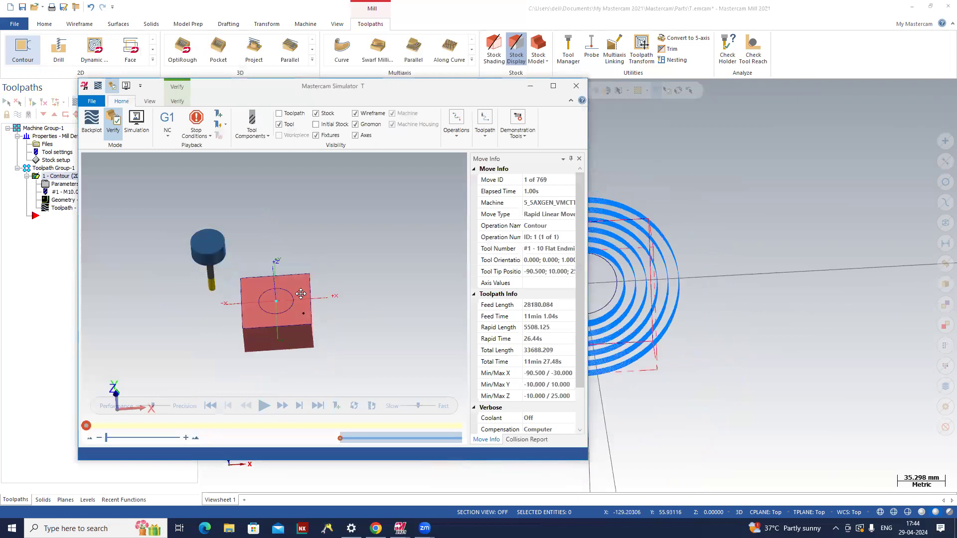
pyautogui.click(264, 406)
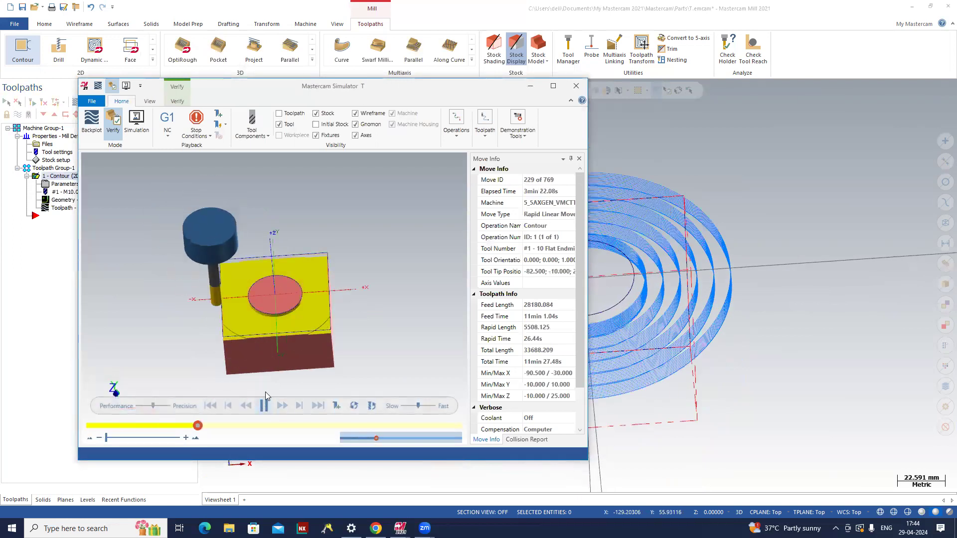
pyautogui.scroll(4, 282, 310)
pyautogui.scroll(4, 298, 294)
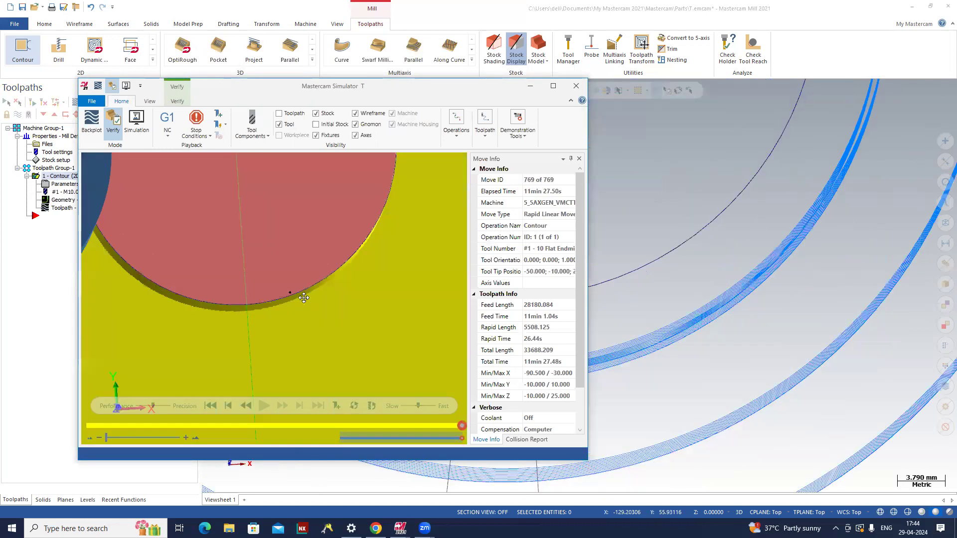
pyautogui.moveTo(305, 276); pyautogui.dragTo(273, 275, button='middle')
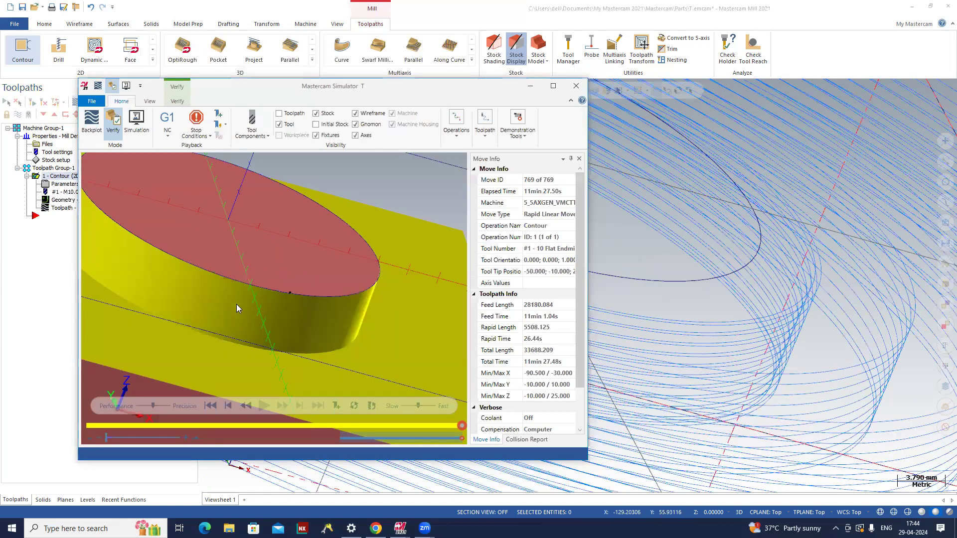
pyautogui.scroll(-4, 318, 315)
pyautogui.moveTo(318, 316)
pyautogui.mouseDown(button='middle')
pyautogui.moveTo(351, 309)
pyautogui.moveTo(326, 329)
pyautogui.mouseUp(button='middle')
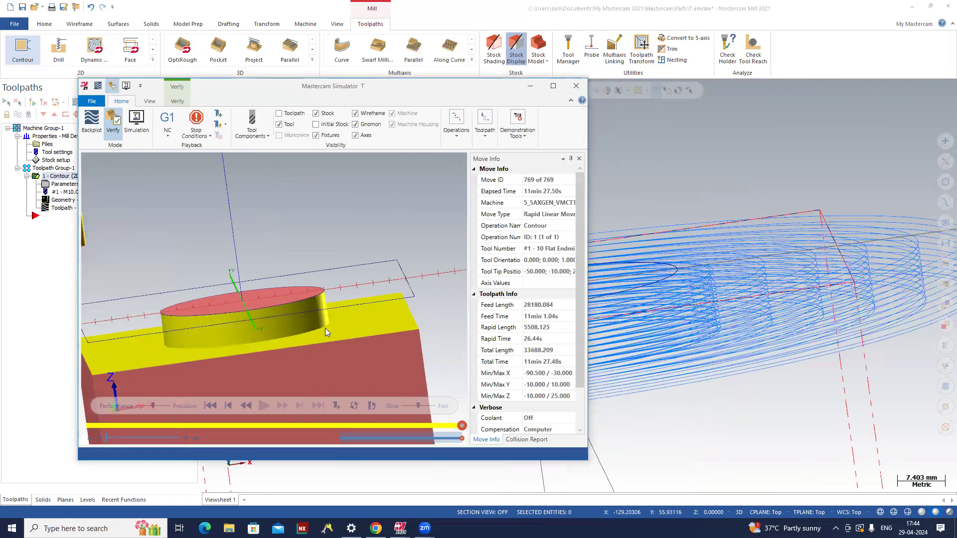
# - Examine the machined boss's side wall and the edge where it meets the floor at close range
pyautogui.scroll(4, 331, 329)
pyautogui.scroll(1, 313, 282)
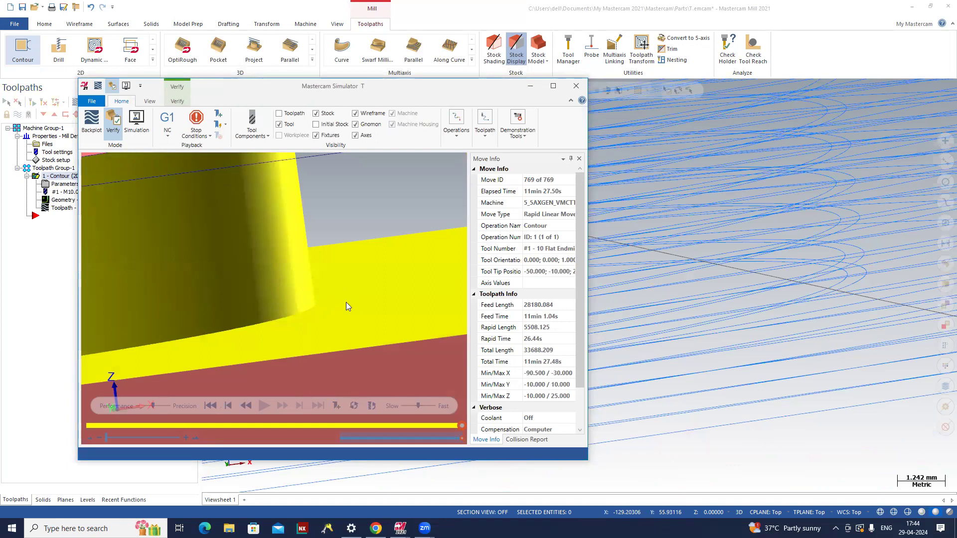
pyautogui.scroll(-1, 332, 299)
pyautogui.scroll(-5, 336, 286)
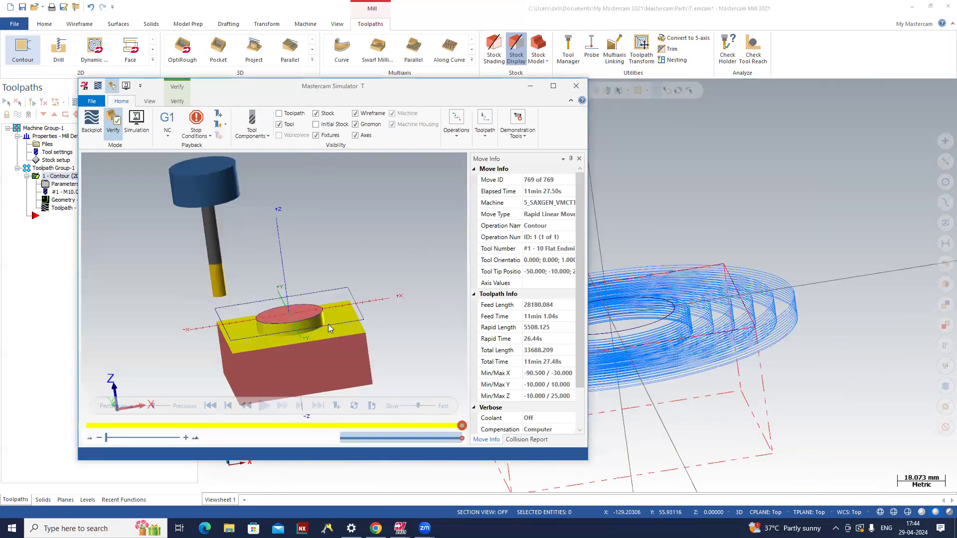
pyautogui.scroll(3, 324, 325)
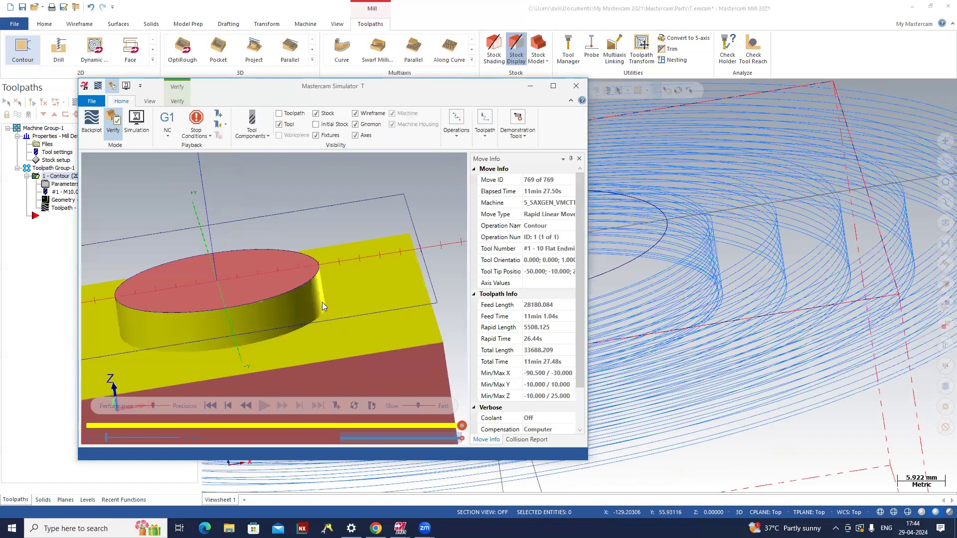
pyautogui.scroll(2, 322, 305)
pyautogui.scroll(-2, 328, 259)
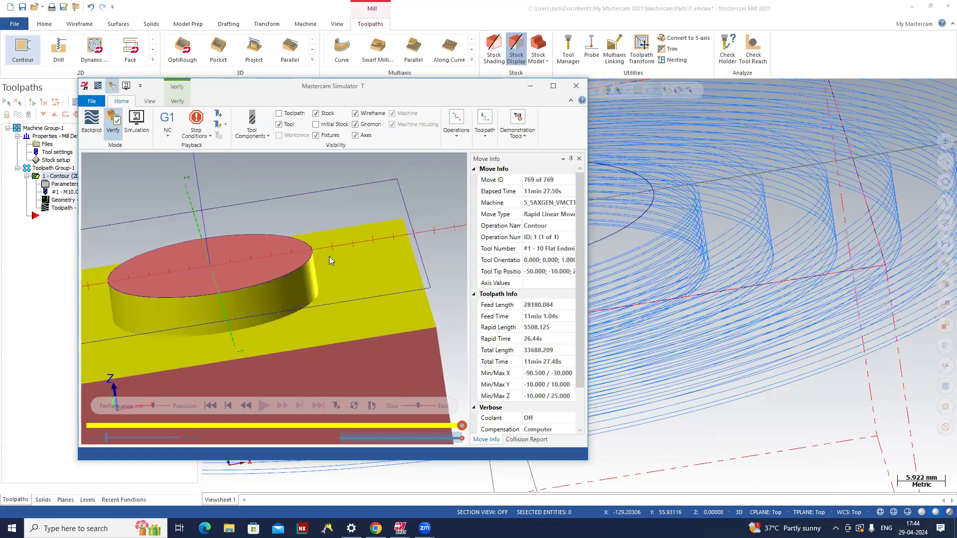
pyautogui.scroll(-2, 294, 303)
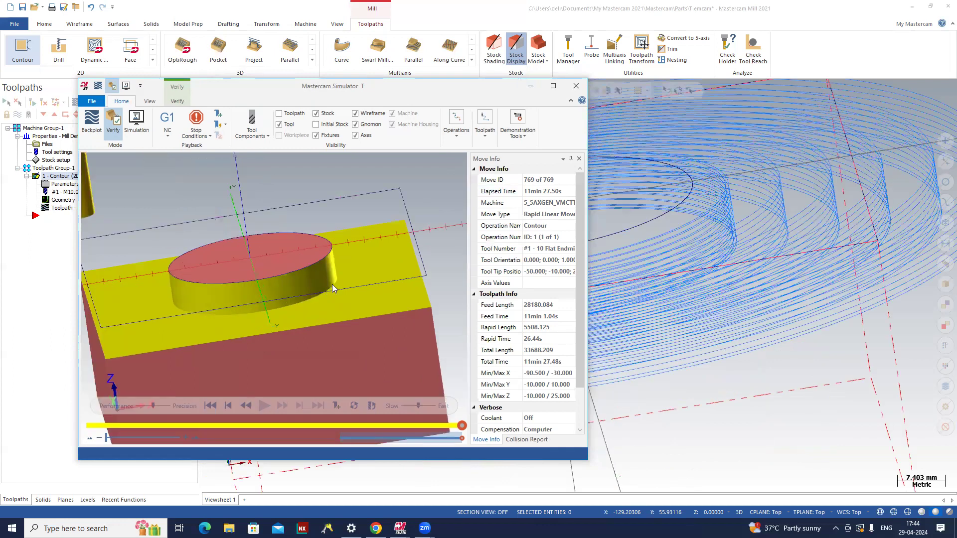
pyautogui.scroll(3, 379, 298)
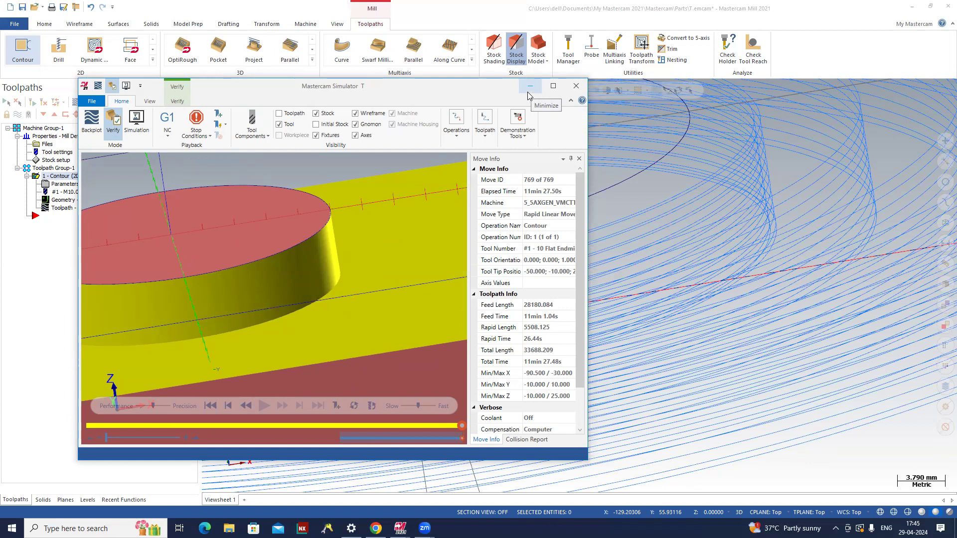
# - Maximize the simulator window and inspect the whole machined block and boss from above
pyautogui.scroll(-2, 389, 205)
pyautogui.scroll(-4, 357, 292)
pyautogui.moveTo(349, 262); pyautogui.dragTo(354, 285, button='middle')
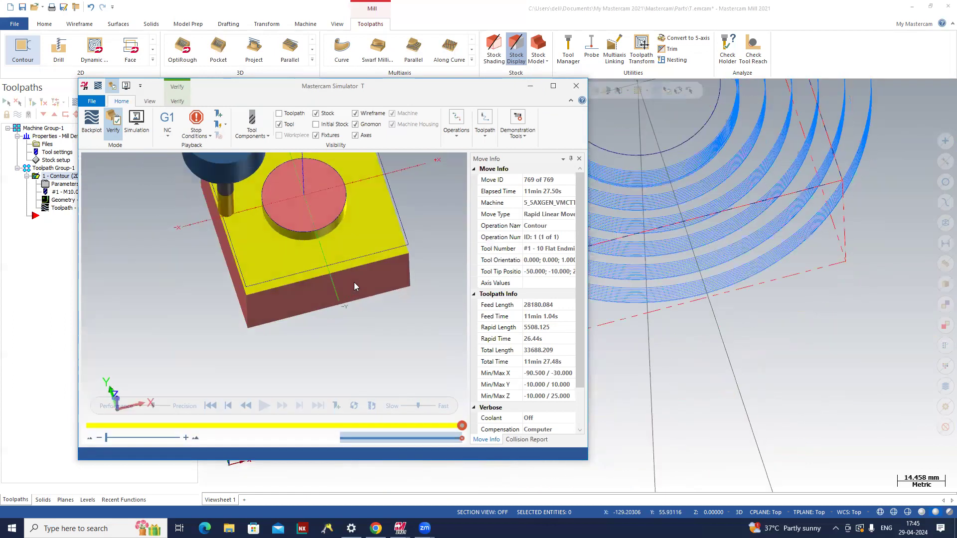
pyautogui.scroll(2, 354, 286)
pyautogui.click(552, 86)
pyautogui.scroll(-2, 393, 274)
pyautogui.scroll(2, 388, 275)
pyautogui.scroll(-2, 389, 277)
pyautogui.scroll(-3, 389, 274)
pyautogui.scroll(2, 450, 186)
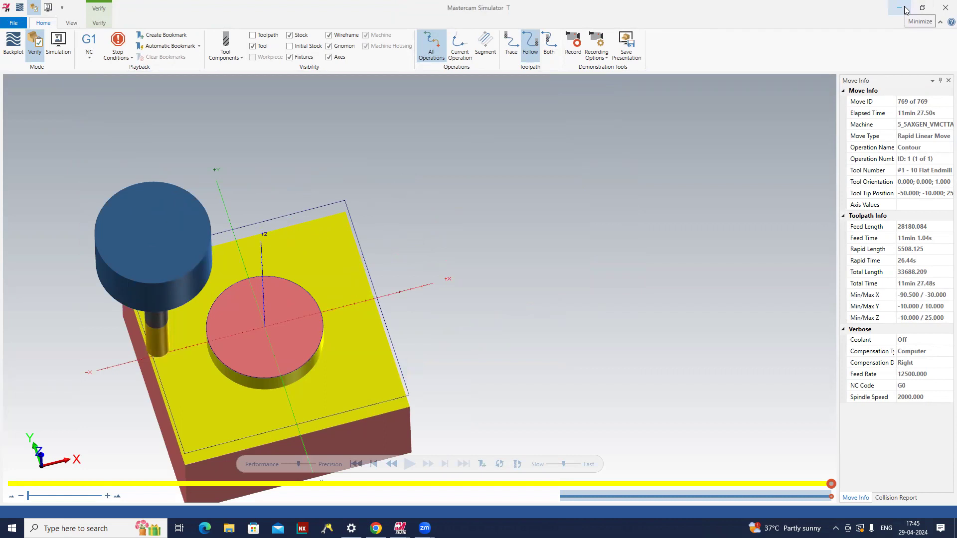
pyautogui.click(424, 38)
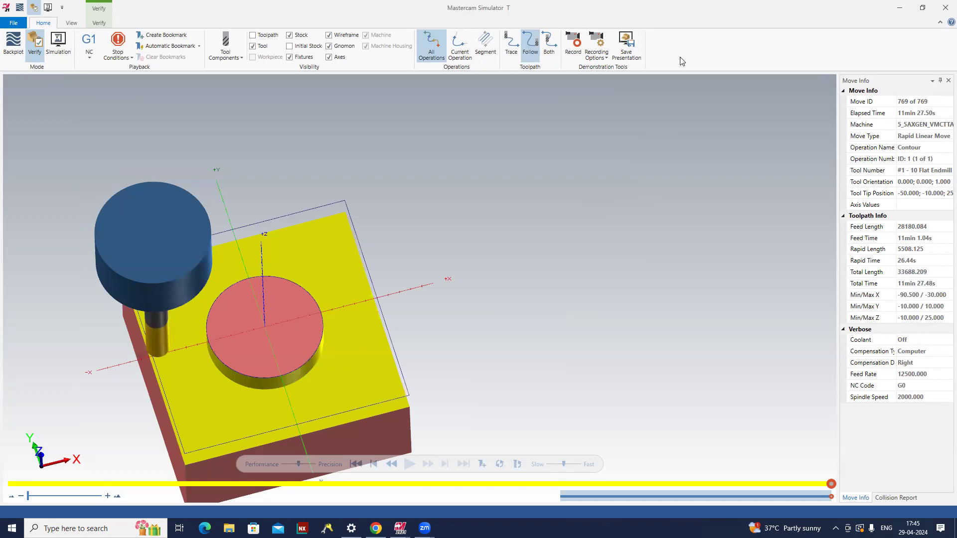